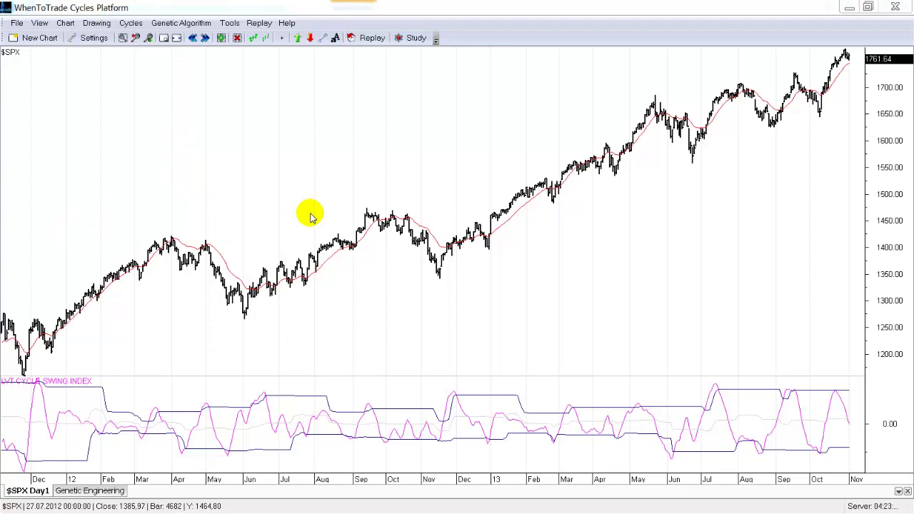
Step: Open the Genetic Algorithm menu above the $SPX Day1 chart
left_click(205, 24)
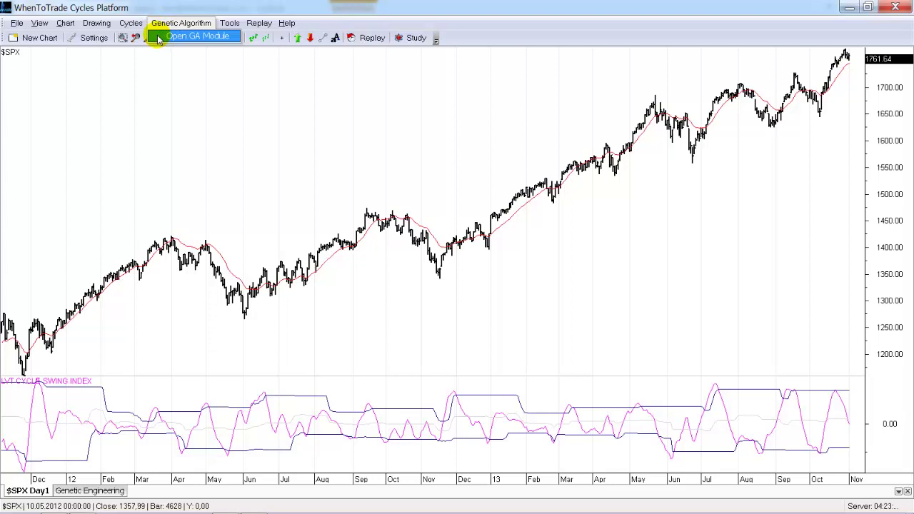
Step: Launch the GA module, pop it out as a single floating window and maximize it
left_click(159, 37)
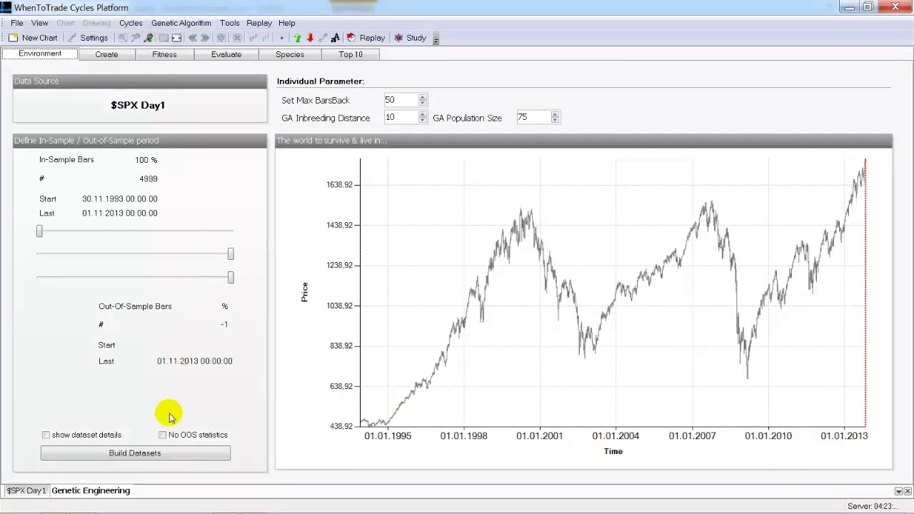
right_click(118, 490)
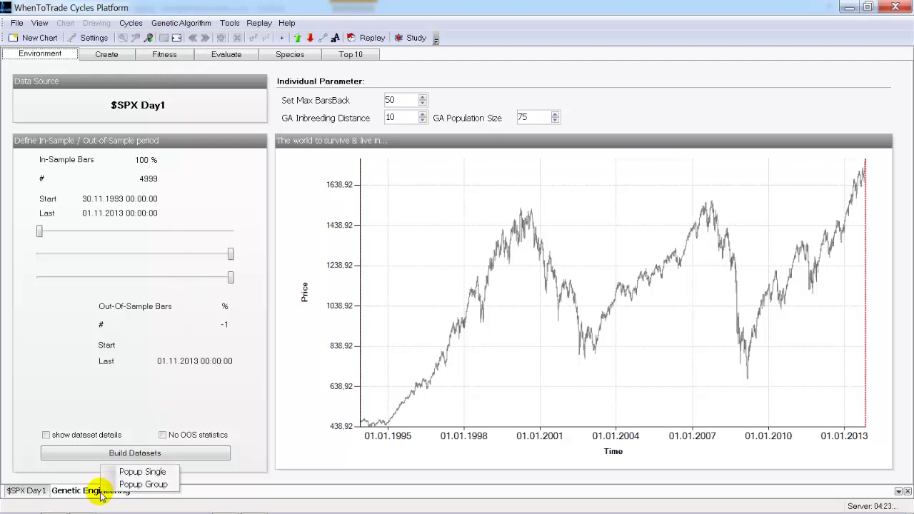
left_click(125, 471)
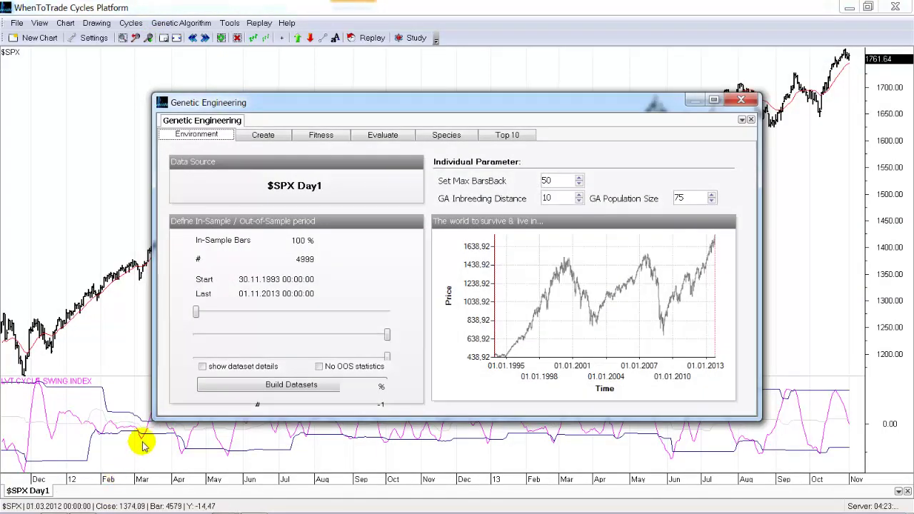
left_click(718, 97)
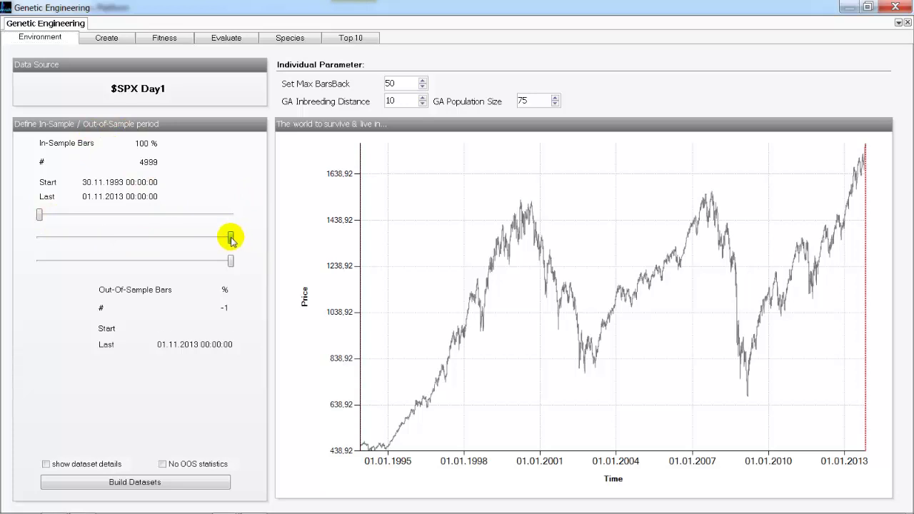
Step: Set the sliders to 3343 in-sample bars (67%, to 05.04.2007) and 1655 out-of-sample bars (33%, to 01.11.2013)
left_click_drag(231, 238, 174, 232)
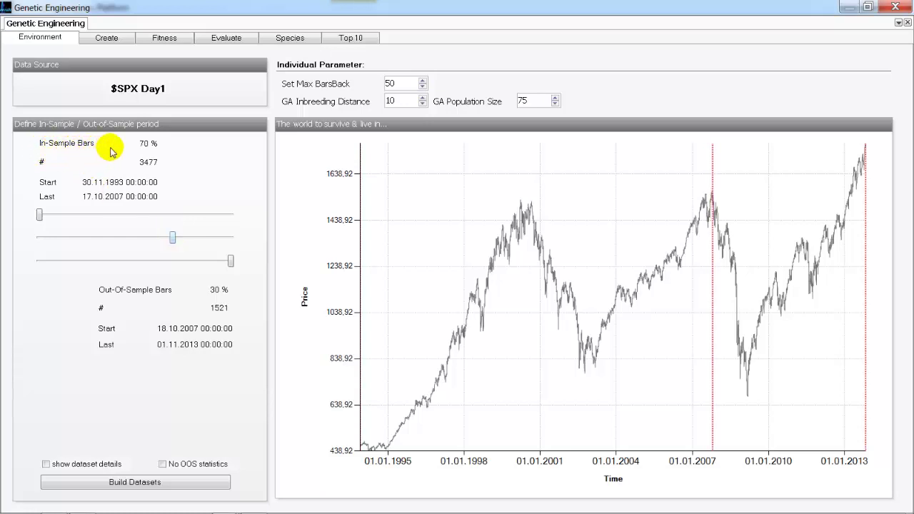
left_click_drag(38, 213, 65, 215)
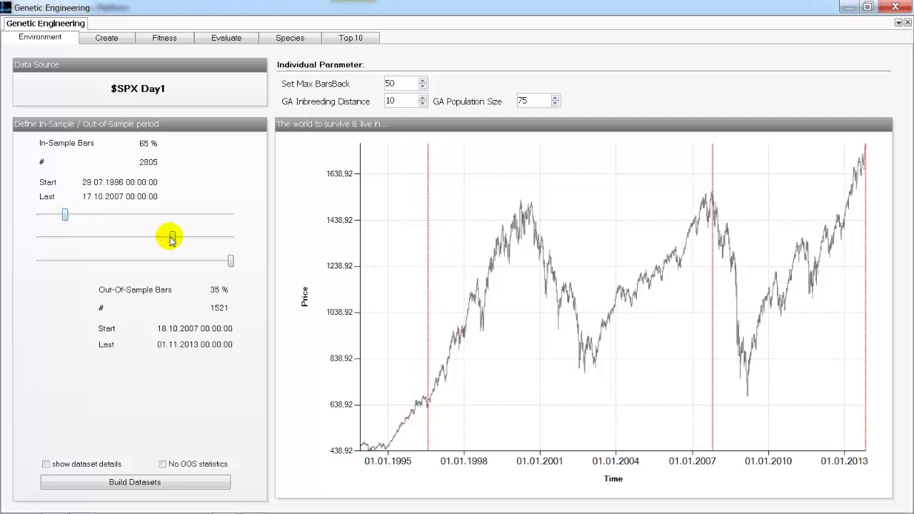
mouse_move(171, 237)
left_mouse_down()
mouse_move(143, 236)
mouse_move(157, 237)
left_mouse_up()
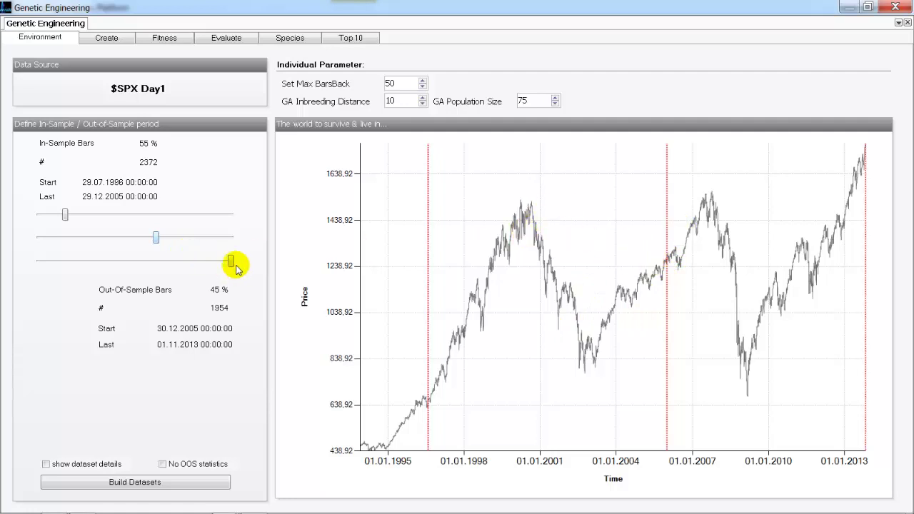
left_click_drag(231, 261, 198, 259)
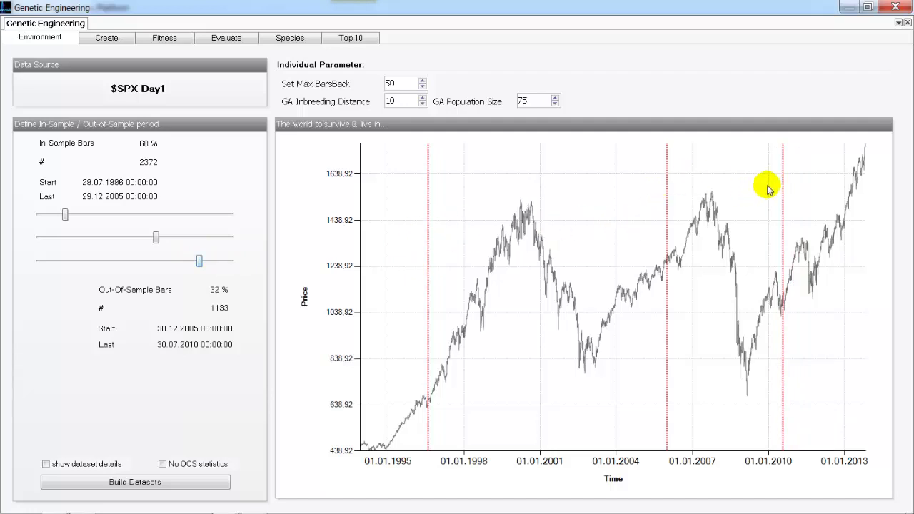
left_click_drag(65, 214, 32, 214)
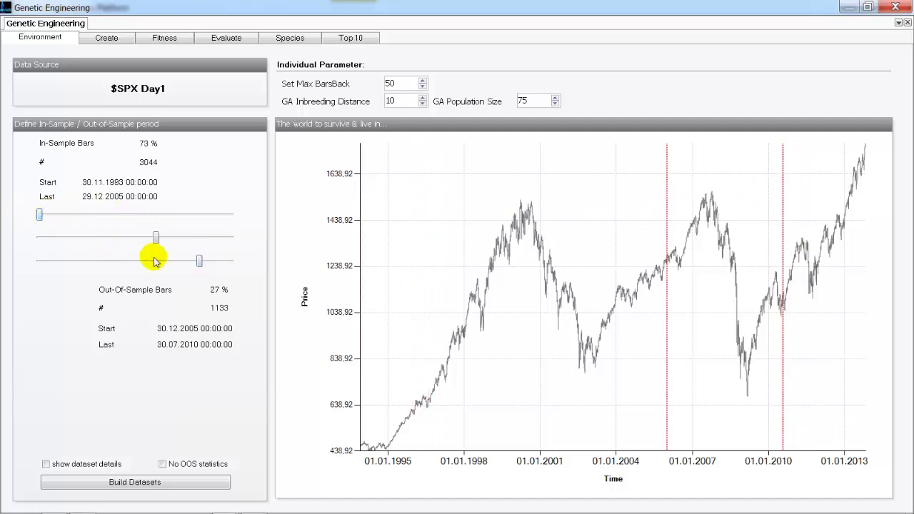
left_click_drag(154, 237, 231, 260)
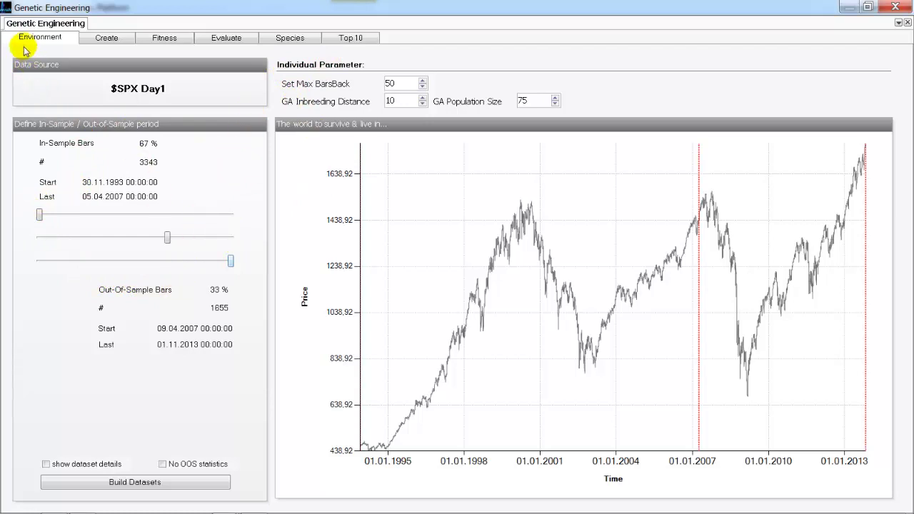
Step: Go to the Create page, keep the colour scheme, and browse the Sell, Exit Long and Exit Short chromosome lists
left_click(90, 41)
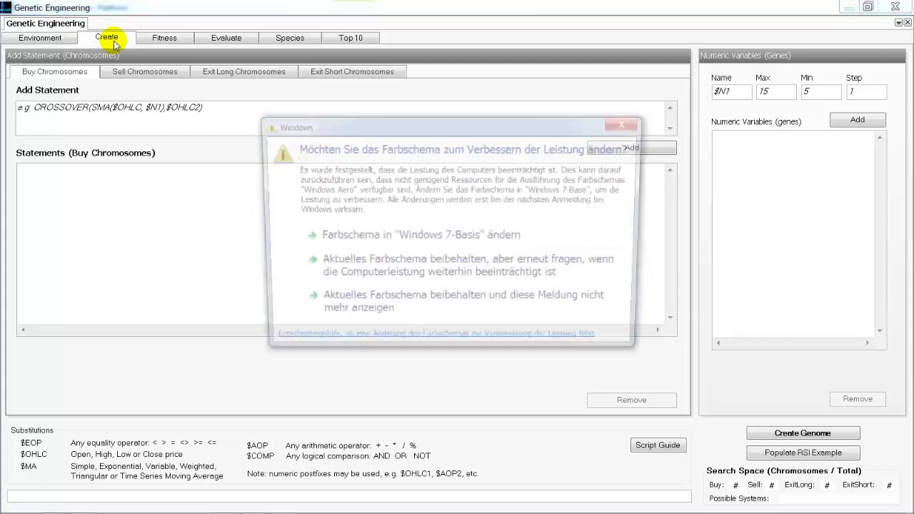
left_click(411, 309)
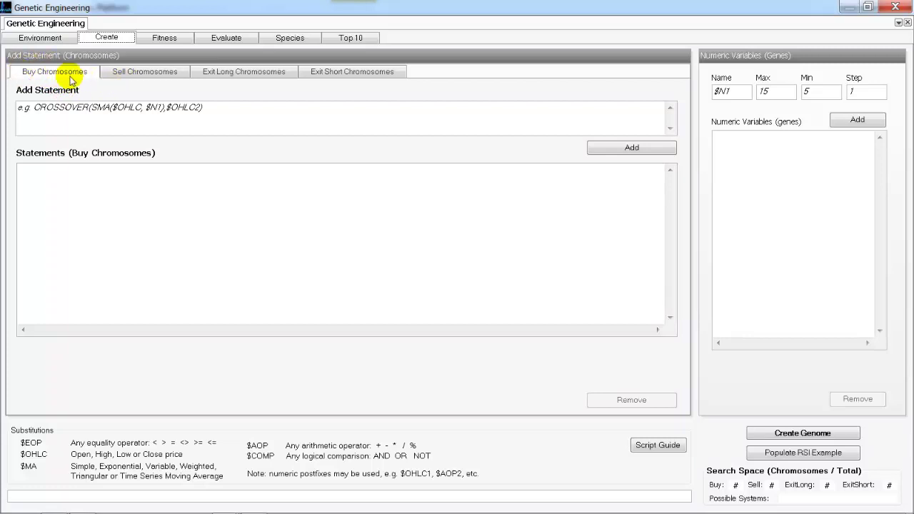
left_click(123, 73)
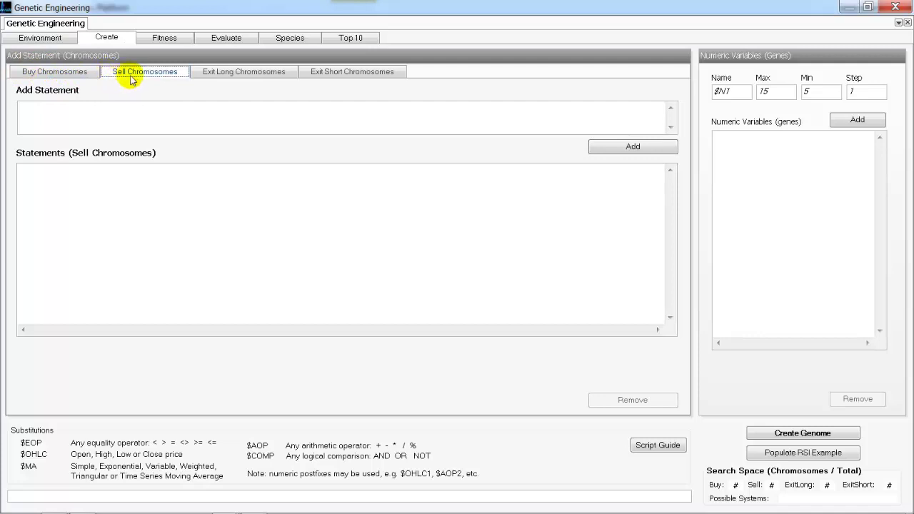
left_click(205, 73)
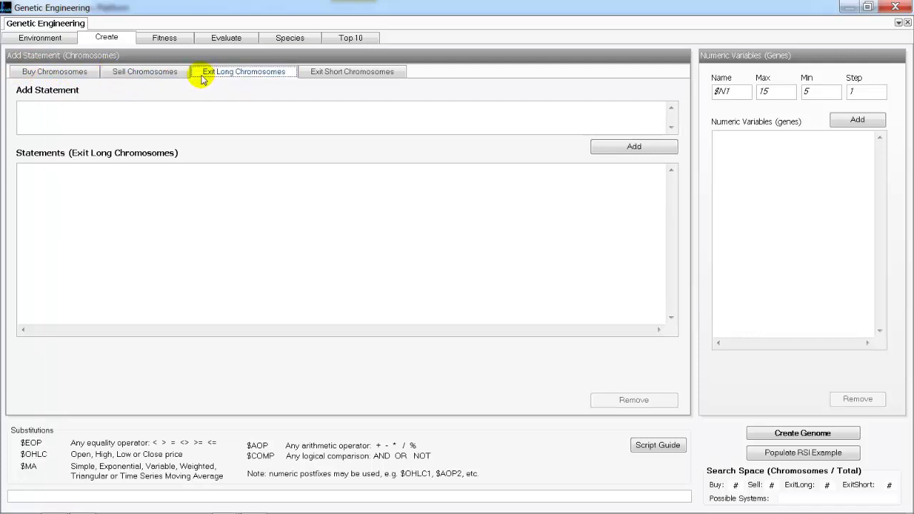
left_click(320, 73)
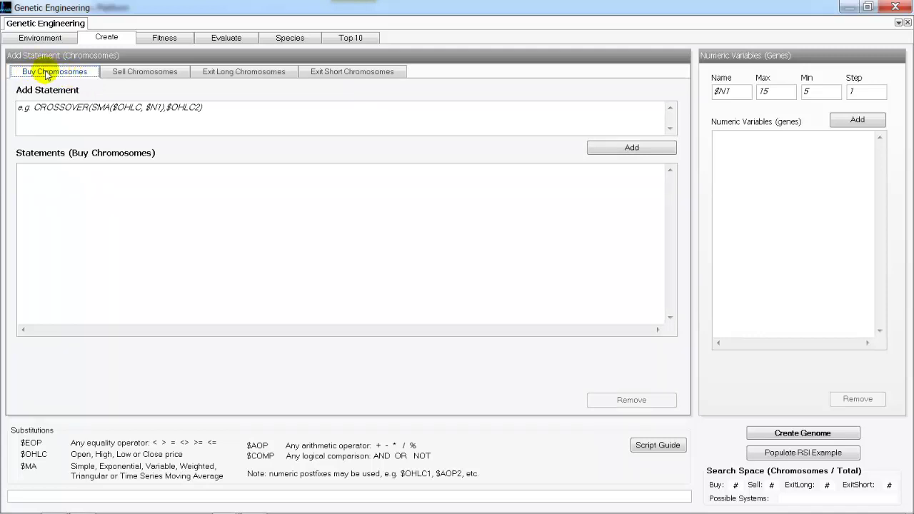
Step: Populate the RSI example and insert a comma so the buy statement reads CROSSOVER(RSI(CLOSE,$N3),$N4)
left_click(809, 458)
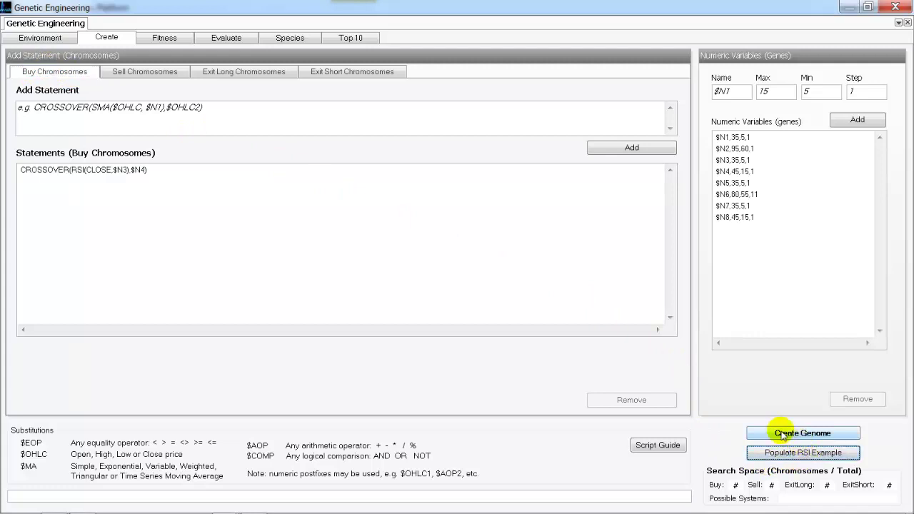
left_click(122, 169)
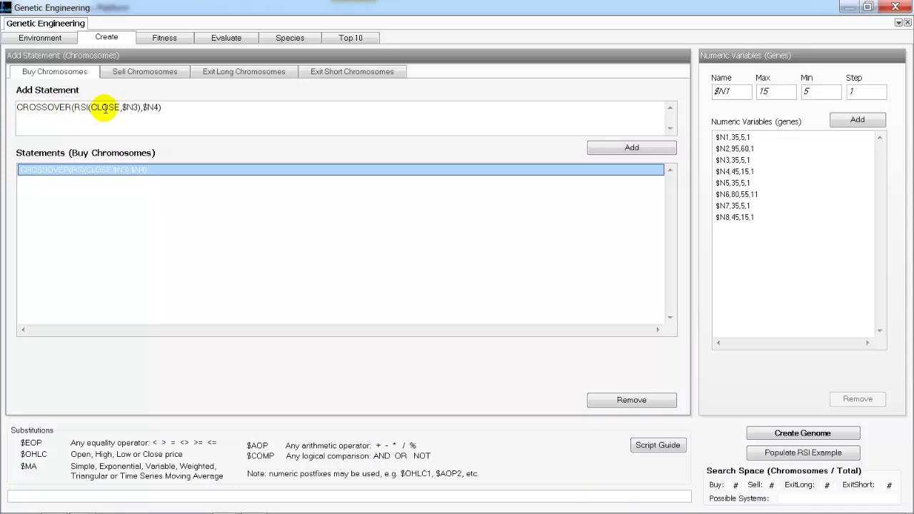
left_click_drag(122, 108, 140, 108)
left_click(145, 106)
type(",")
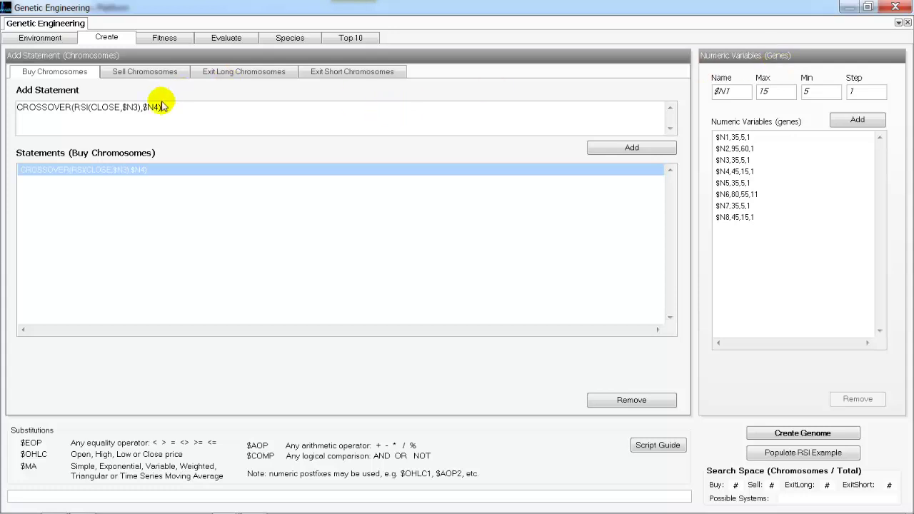
left_click_drag(120, 108, 154, 108)
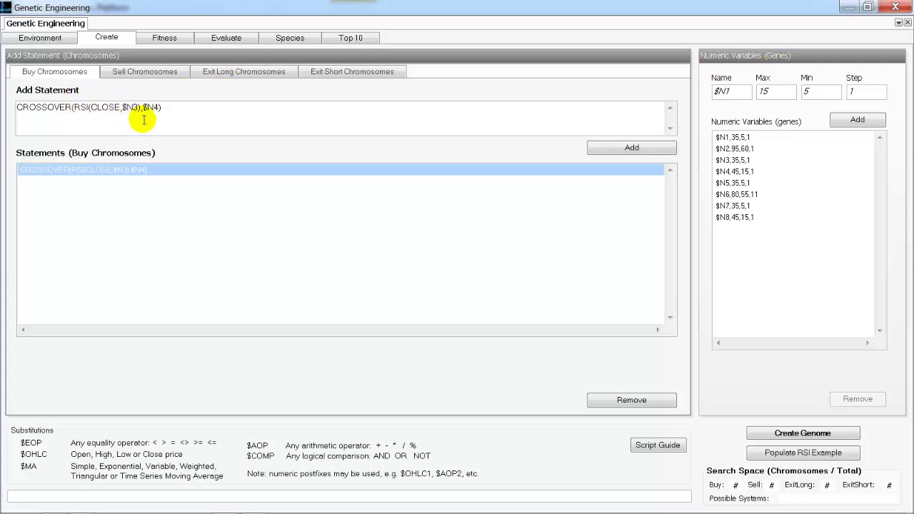
left_click(142, 108)
type(",")
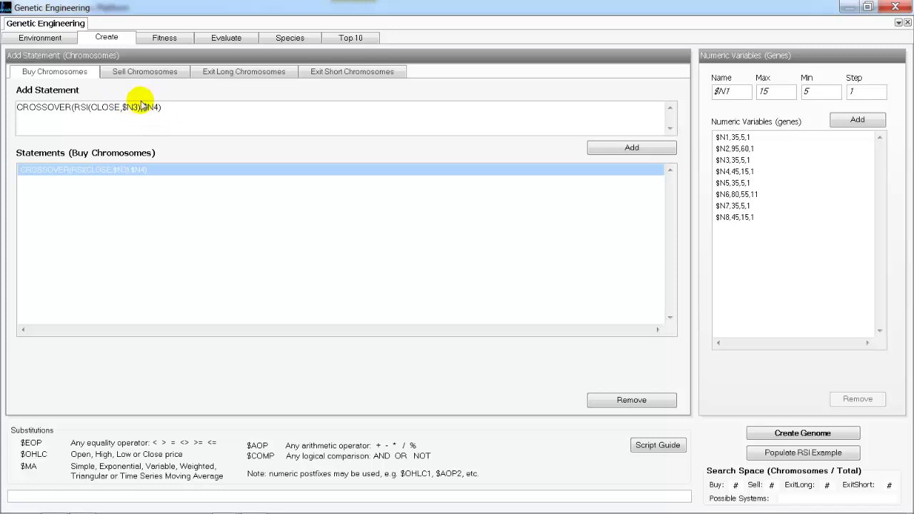
left_click(157, 107)
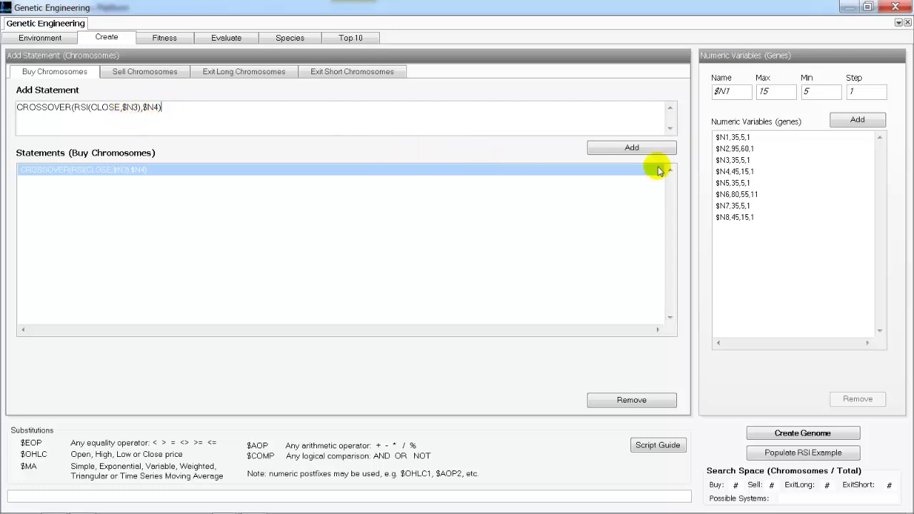
Step: Check the gene ranges: $N3 from 5 to 35 and $N4 from 15 to 45, step 1
left_click(736, 160)
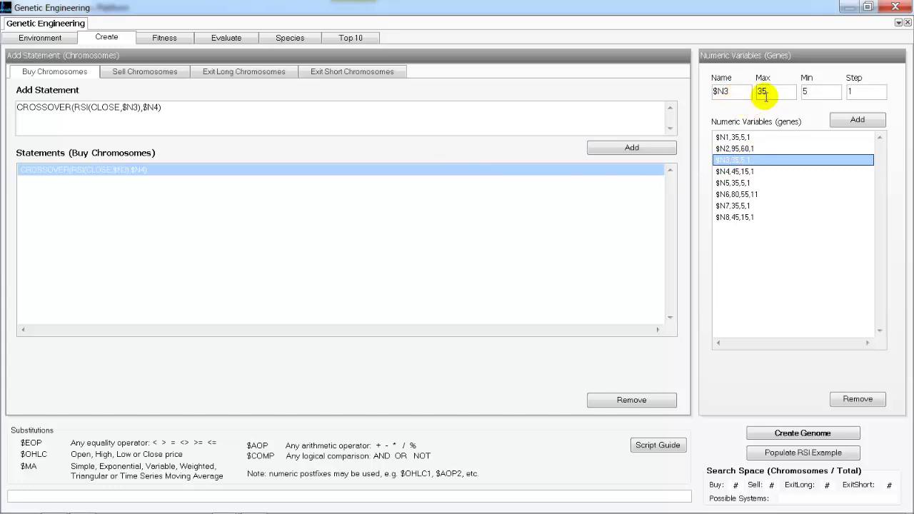
left_click(794, 100)
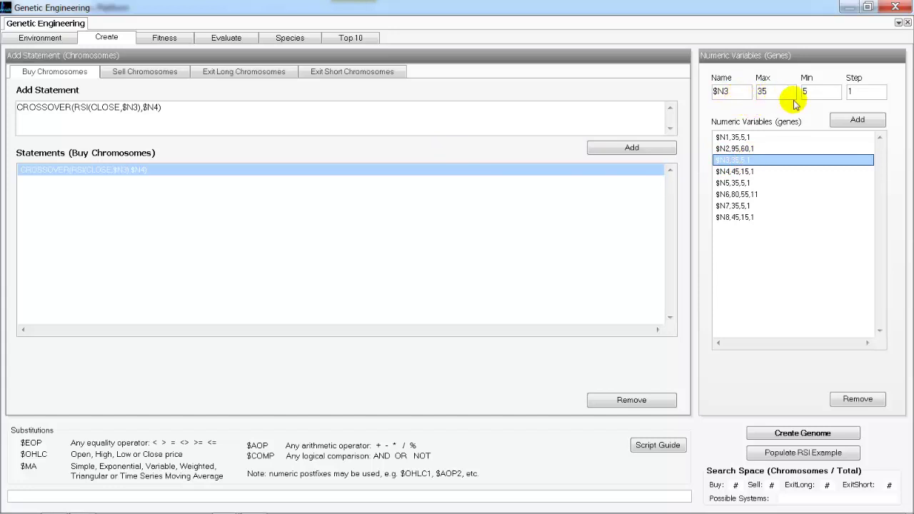
left_click(846, 92)
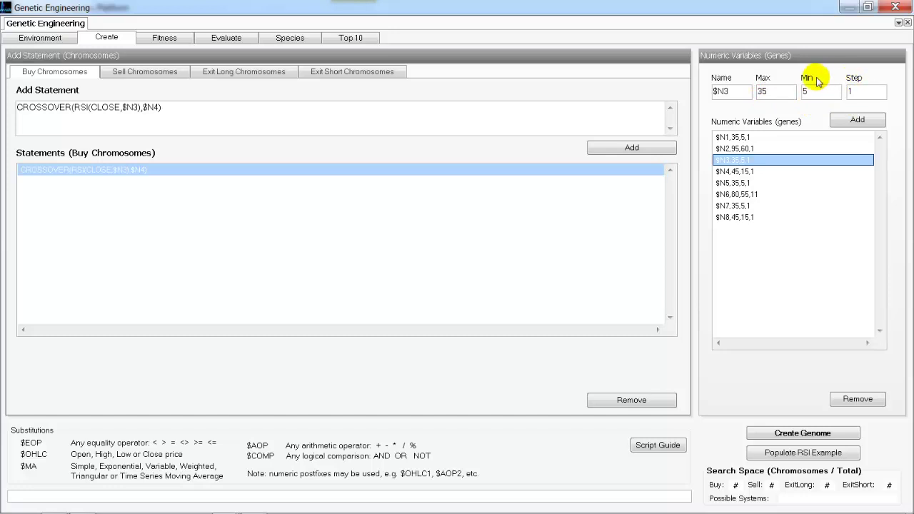
left_click(760, 99)
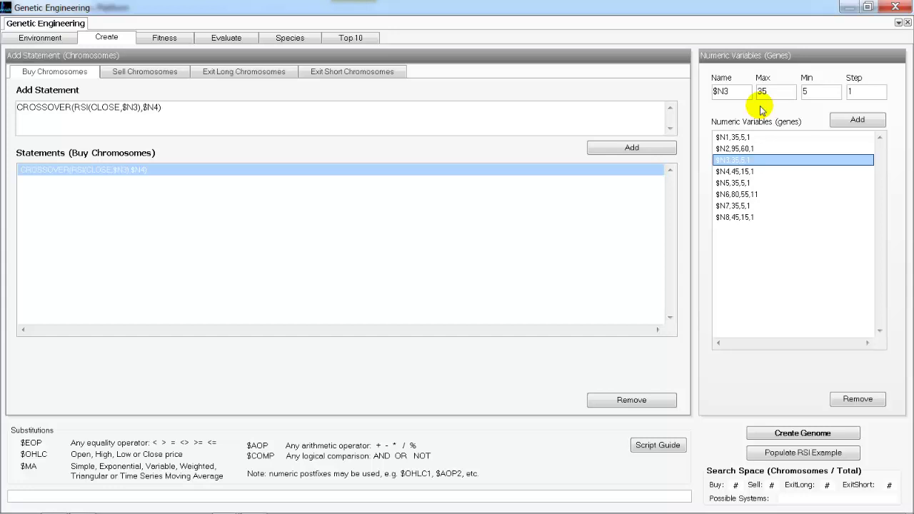
left_click(728, 172)
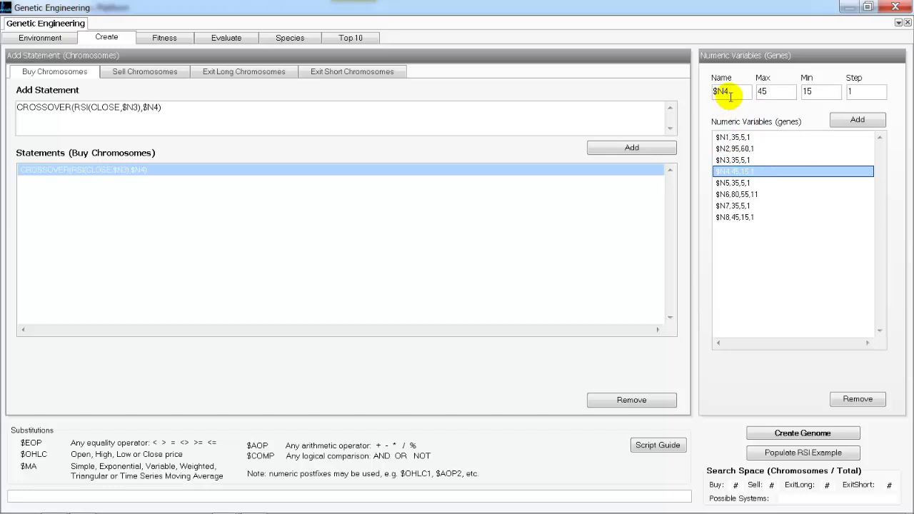
left_click(815, 91)
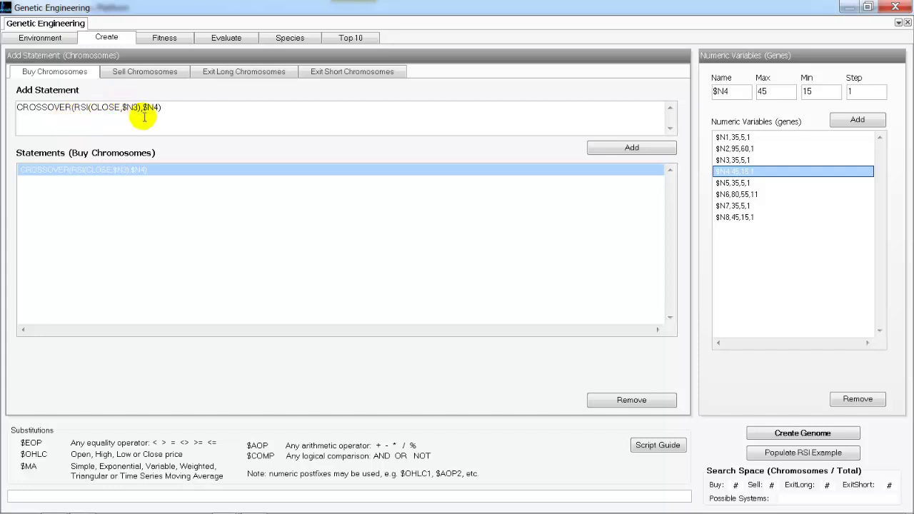
left_click(141, 73)
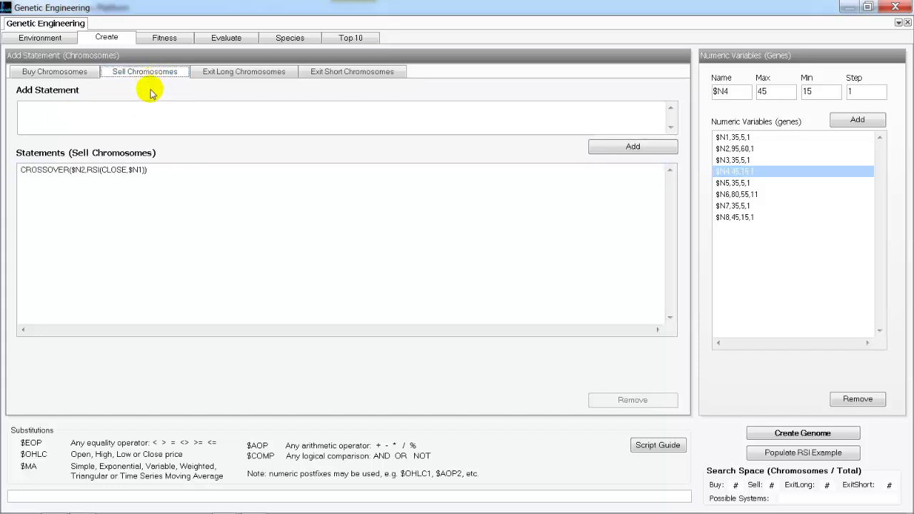
left_click(146, 171)
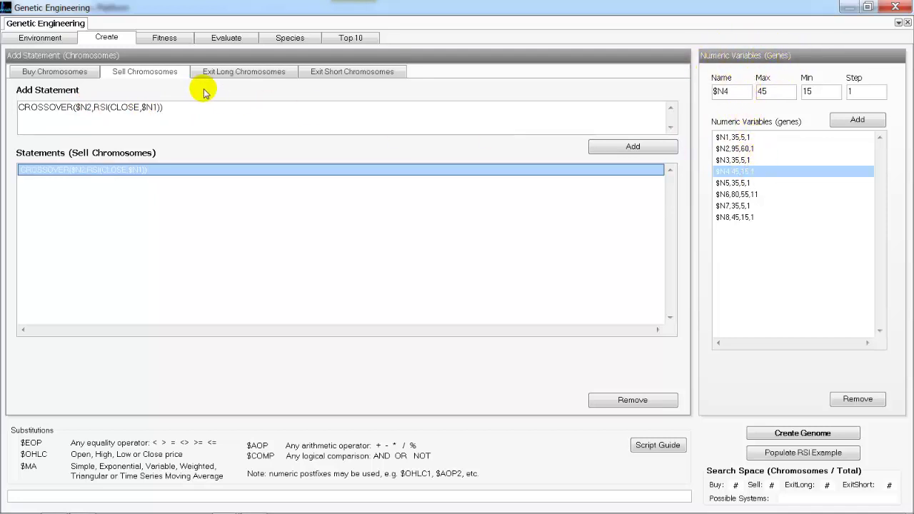
left_click(224, 76)
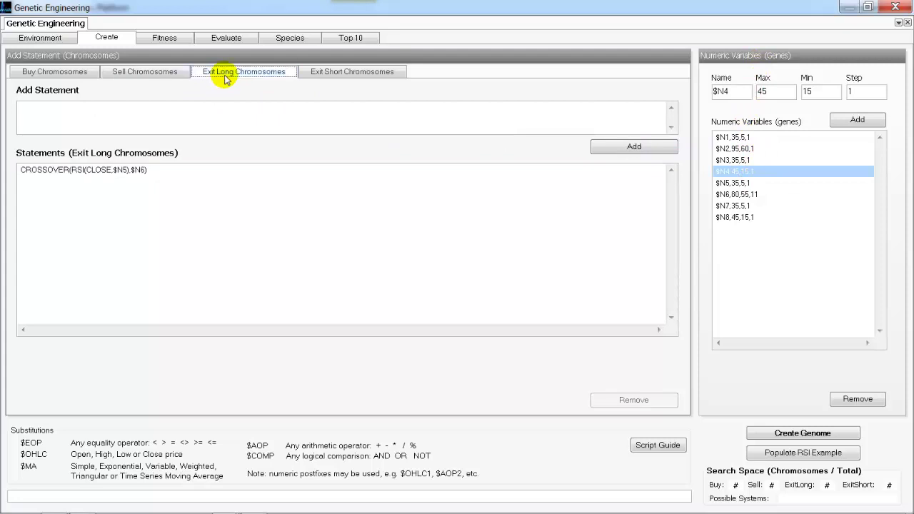
left_click(362, 76)
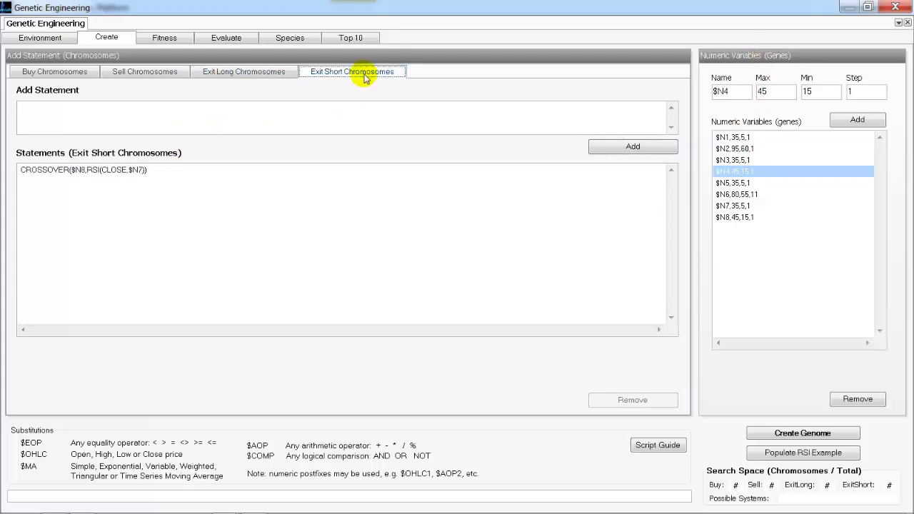
left_click(251, 72)
left_click(147, 72)
left_click(74, 74)
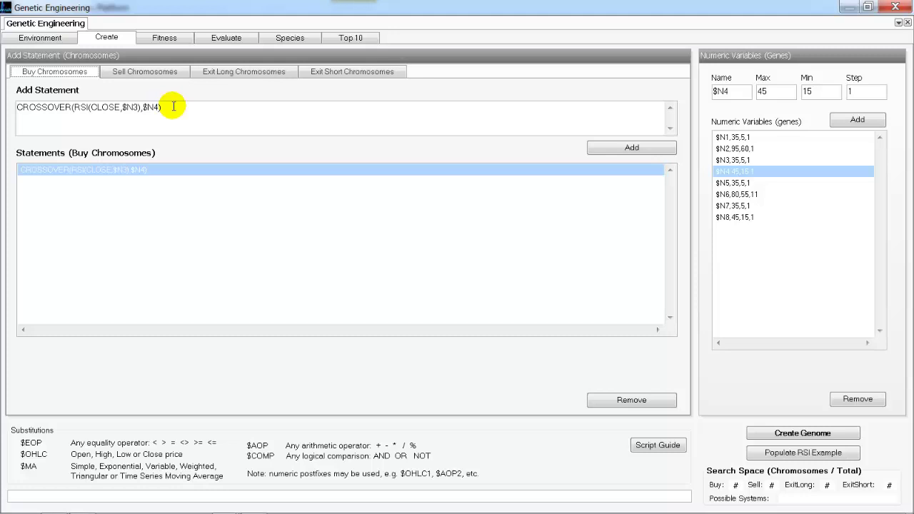
left_click(161, 72)
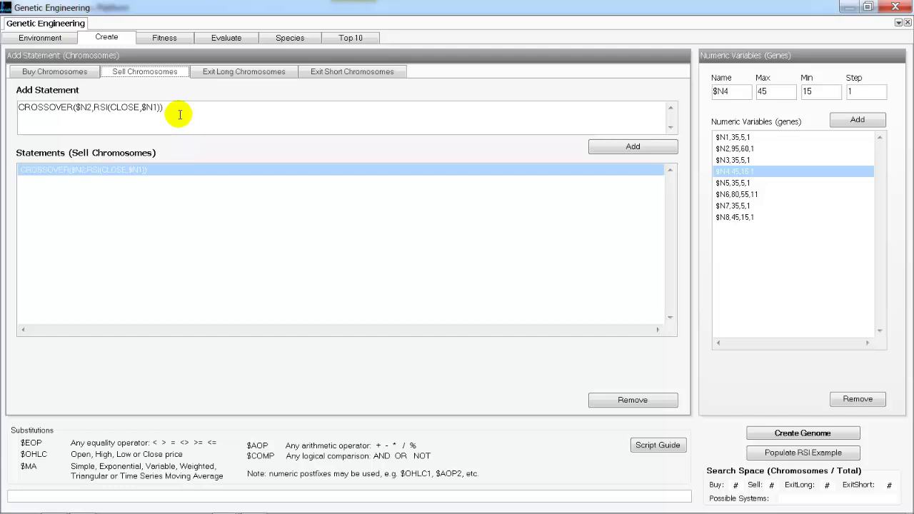
left_click(236, 72)
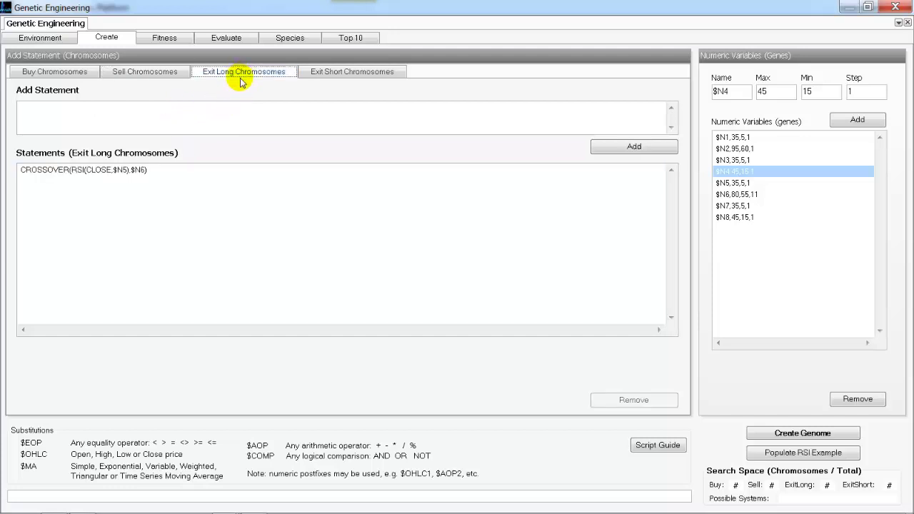
left_click(72, 74)
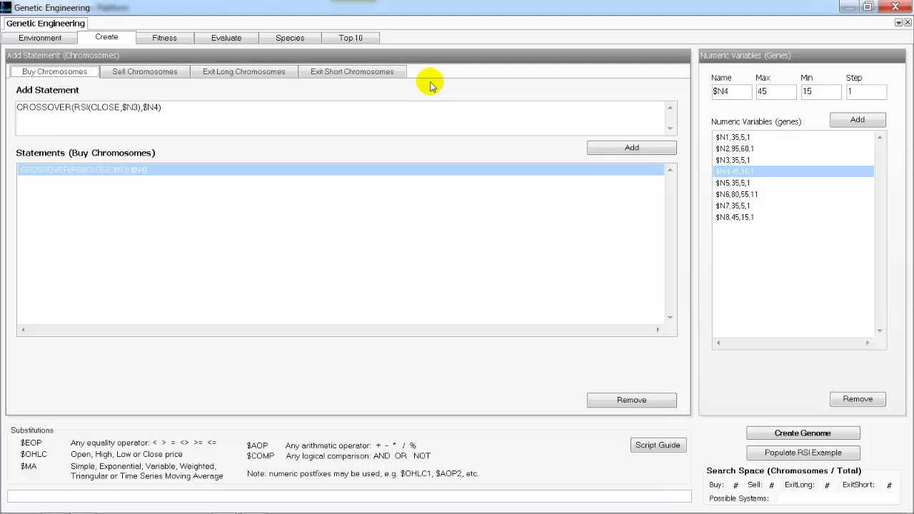
Step: Switch to the Fitness page showing the GAFitness function code
left_click(148, 42)
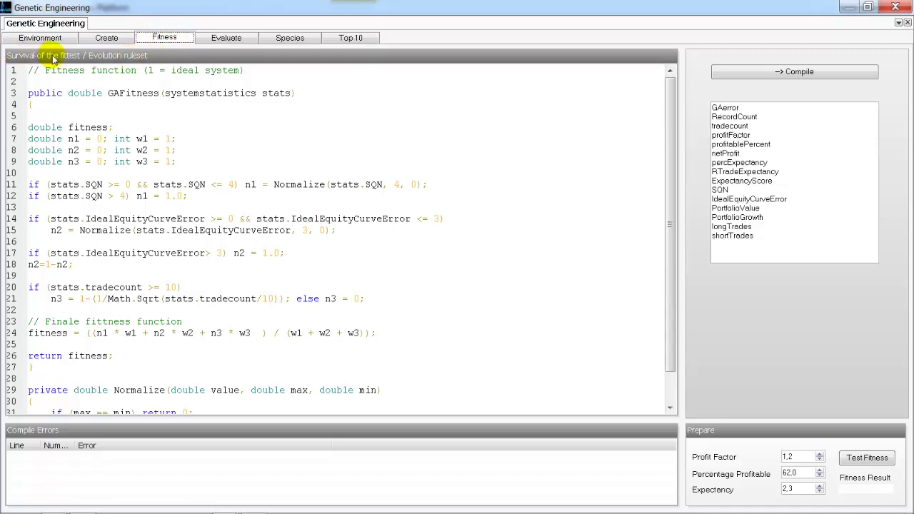
left_click(102, 40)
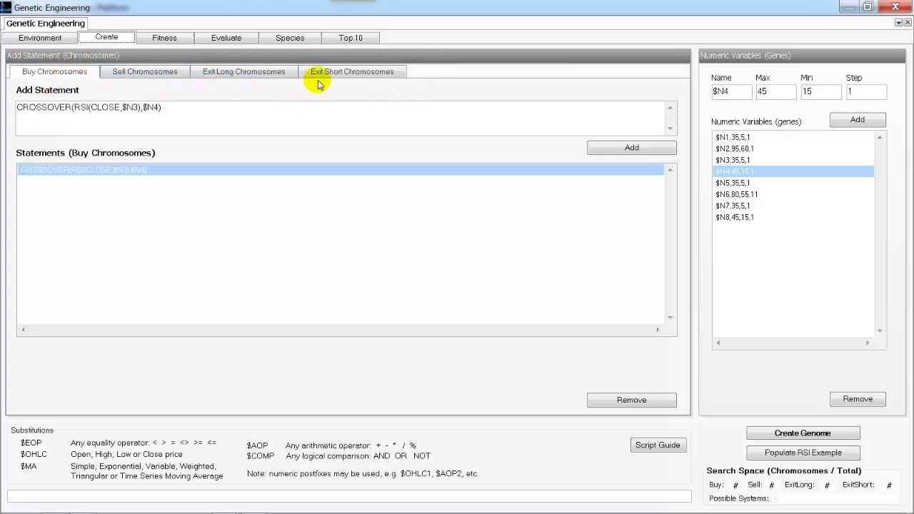
left_click(161, 37)
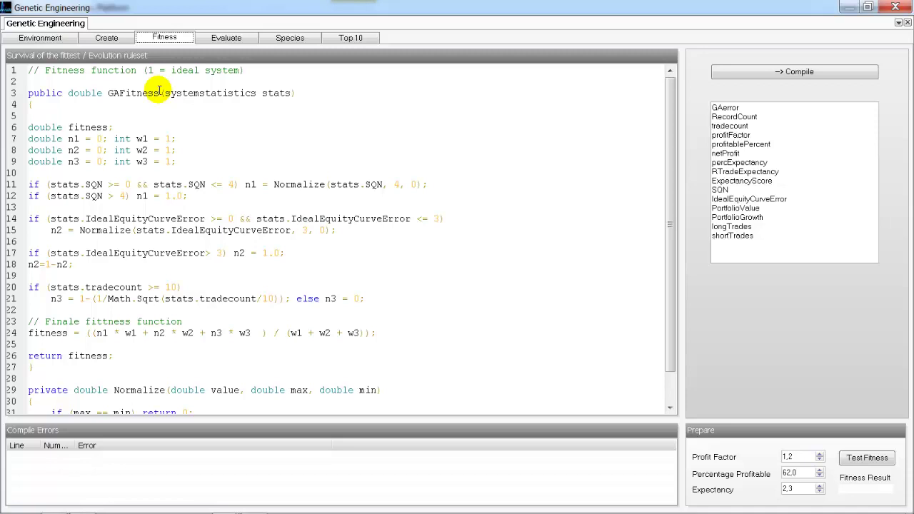
left_click(26, 77)
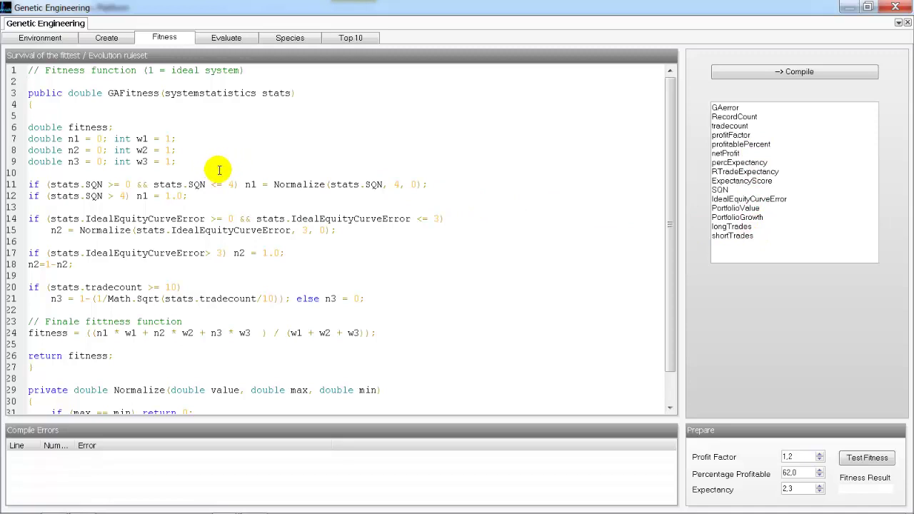
double_click(197, 184)
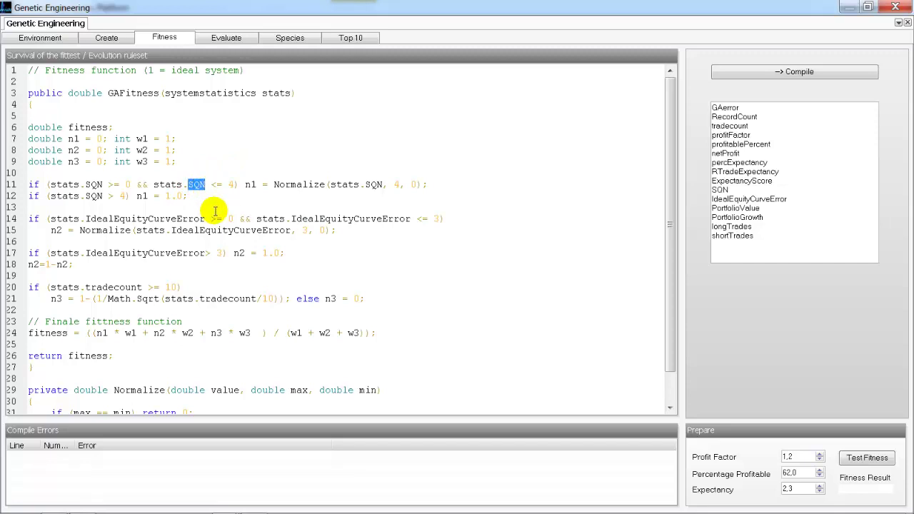
left_click(205, 187)
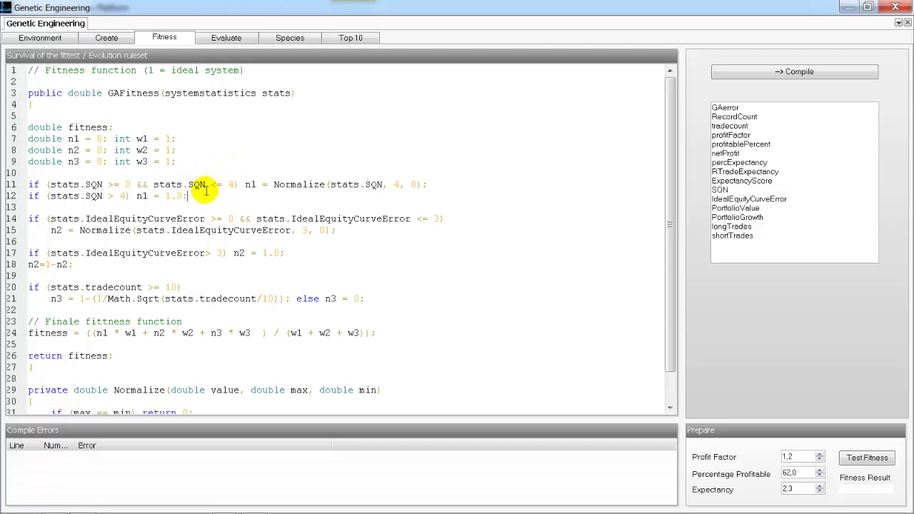
left_click(205, 190)
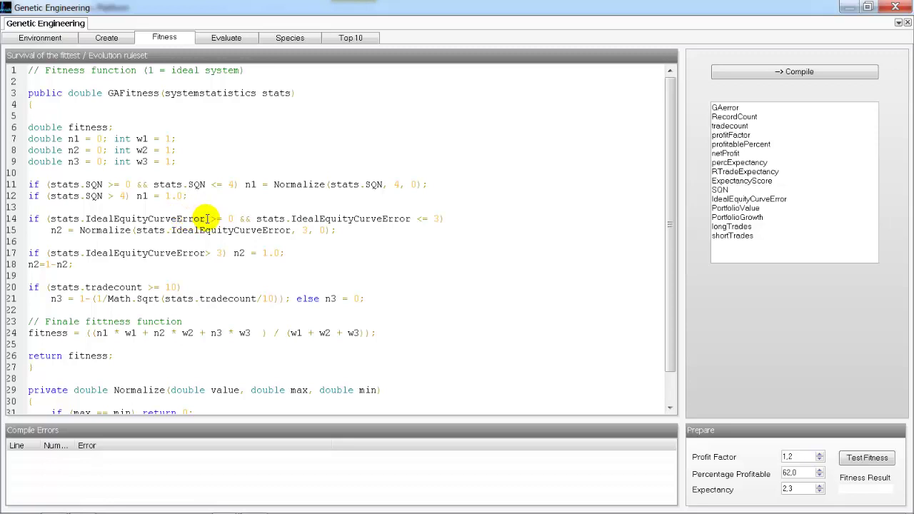
left_click(207, 218)
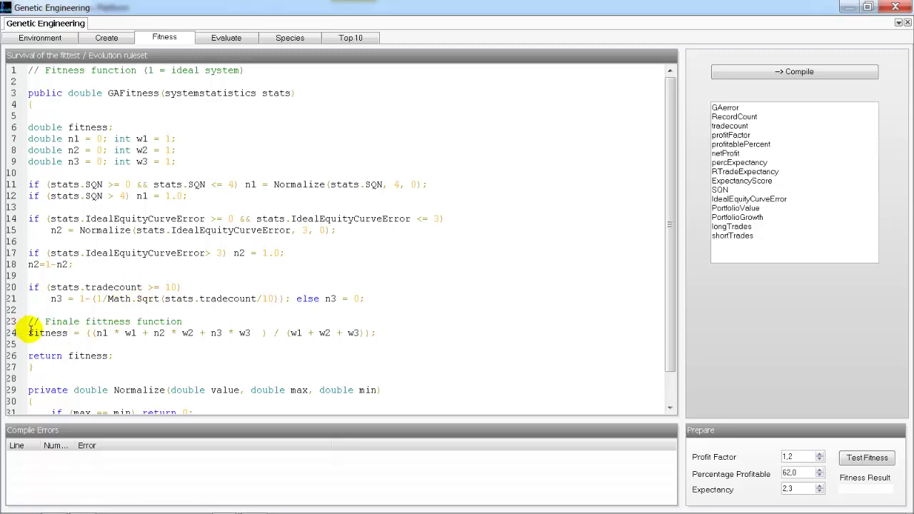
left_click_drag(34, 332, 63, 333)
left_click(76, 342)
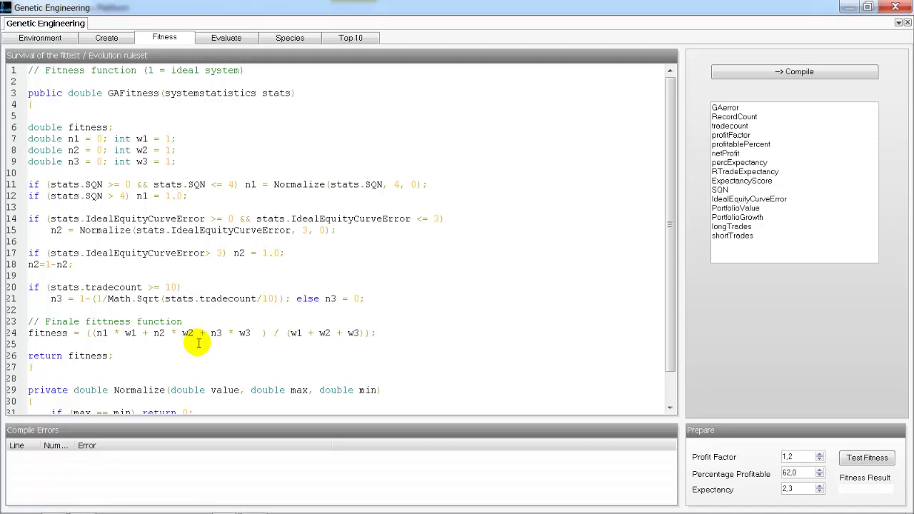
scroll(198, 343, "down", 1)
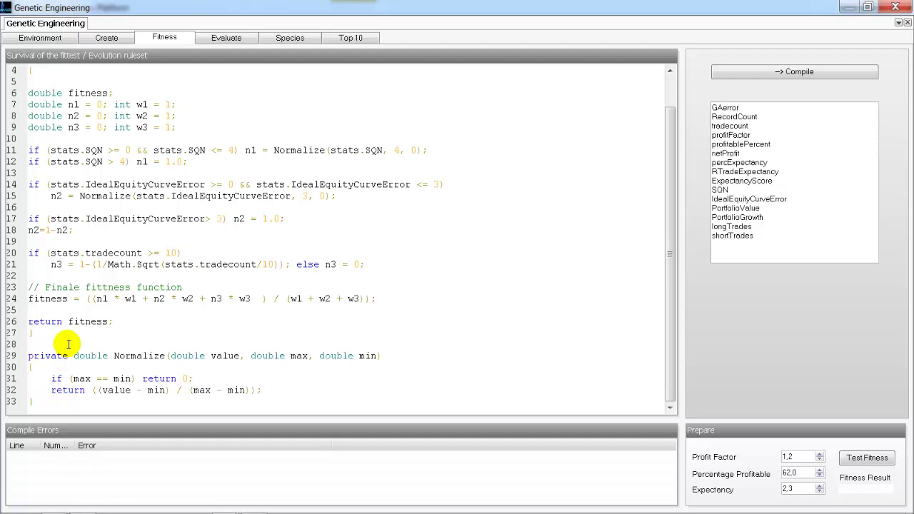
scroll(68, 344, "up", 1)
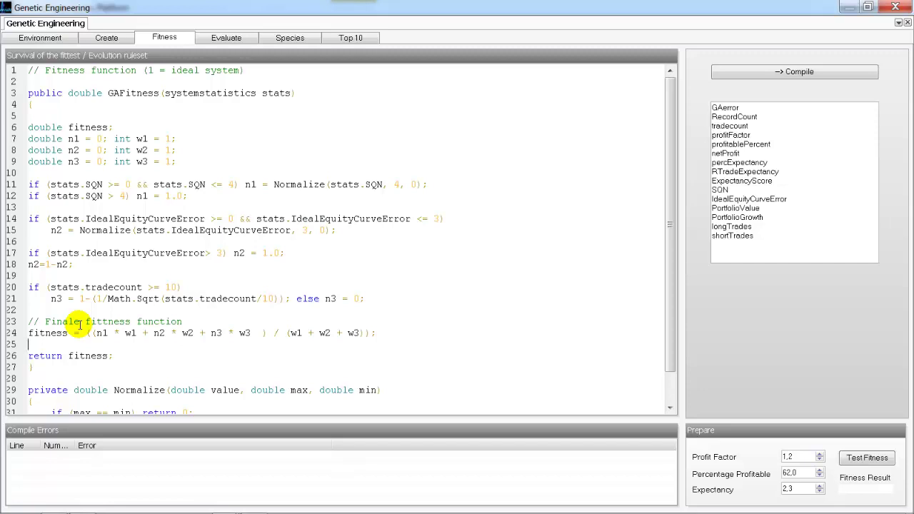
Step: Look through the Create, Environment, Fitness and Evaluate pages of the module
left_click(122, 39)
left_click(62, 41)
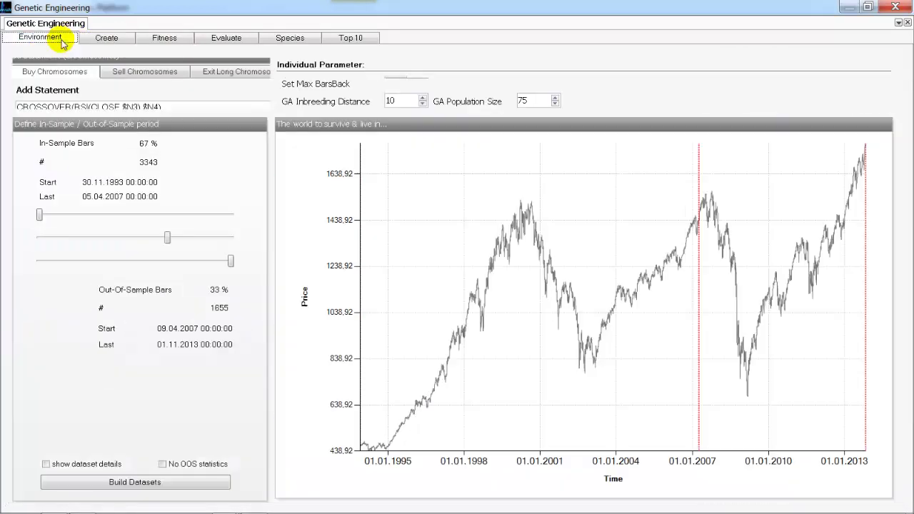
left_click(88, 43)
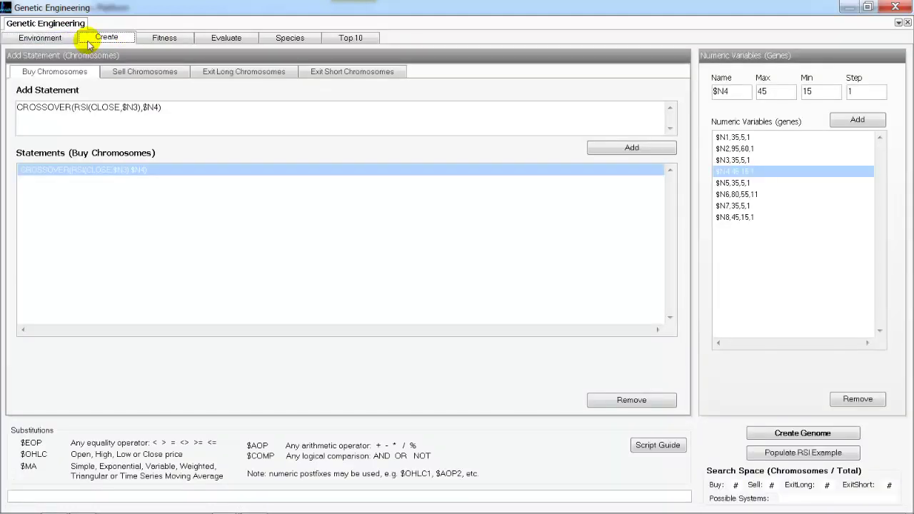
left_click(139, 39)
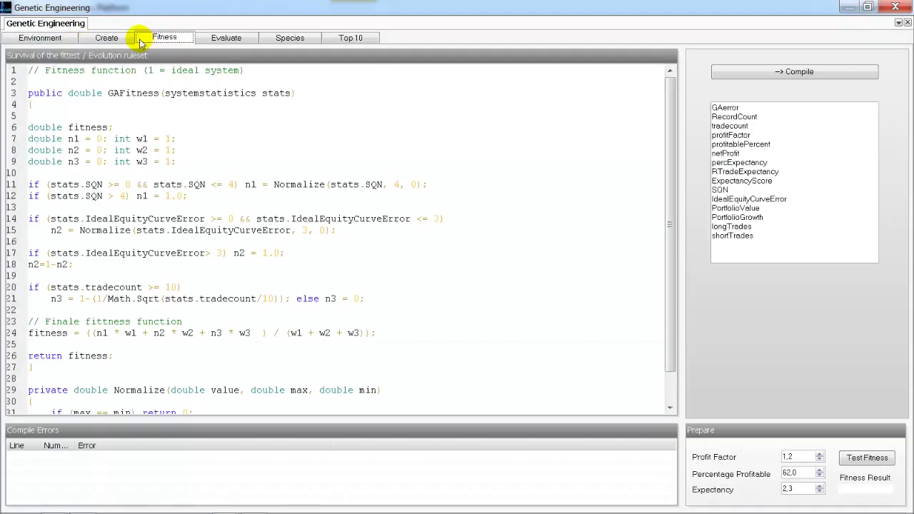
left_click(203, 41)
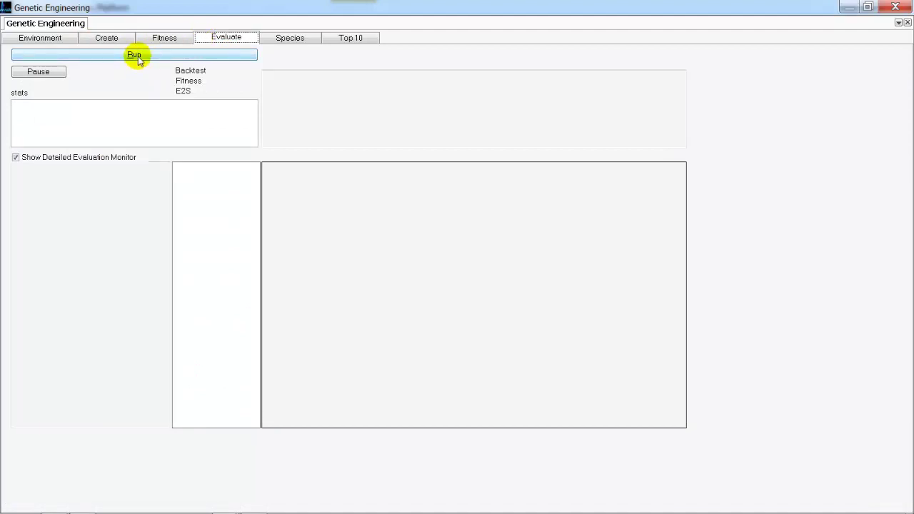
Step: Build the in-sample and out-of-sample datasets, then create the genome from the RSI statement and genes
left_click(43, 36)
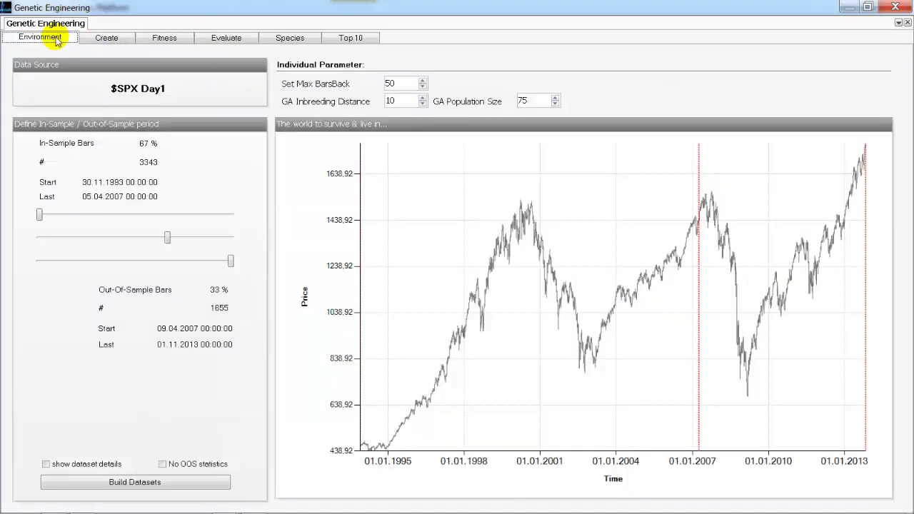
left_click(134, 493)
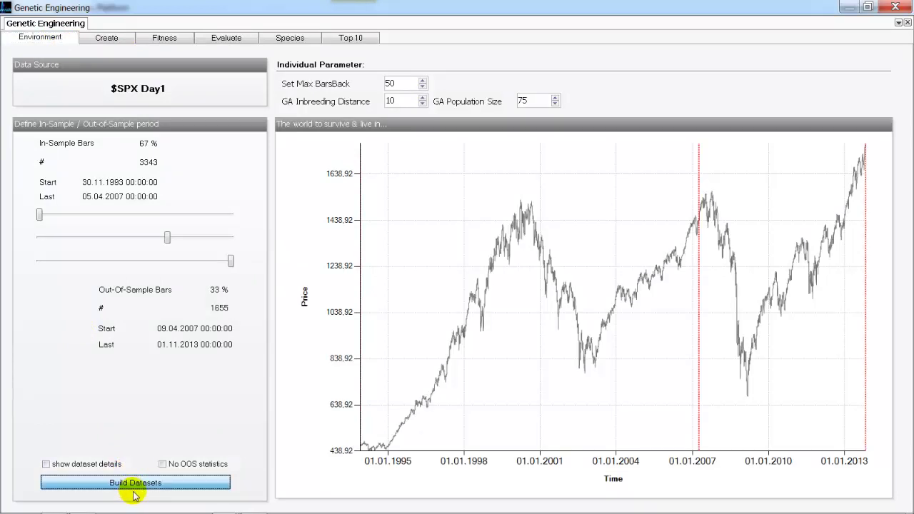
left_click(241, 40)
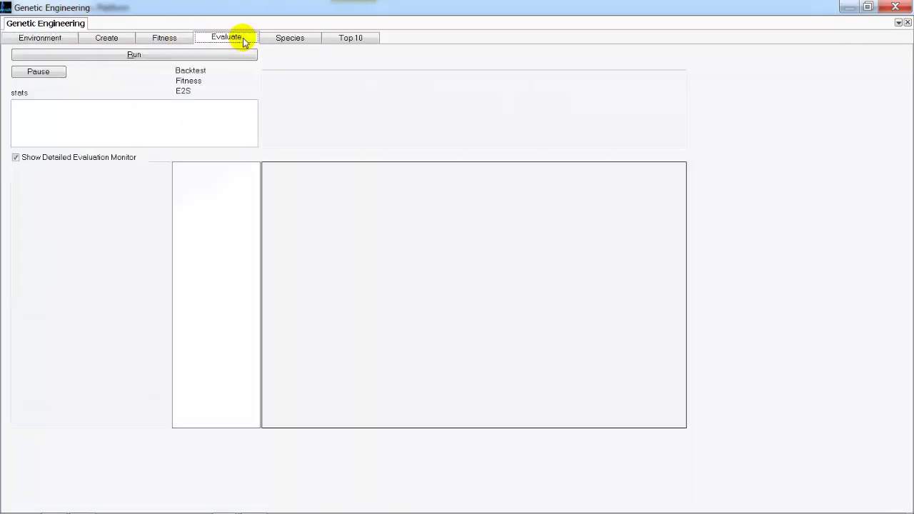
left_click(69, 41)
left_click(125, 482)
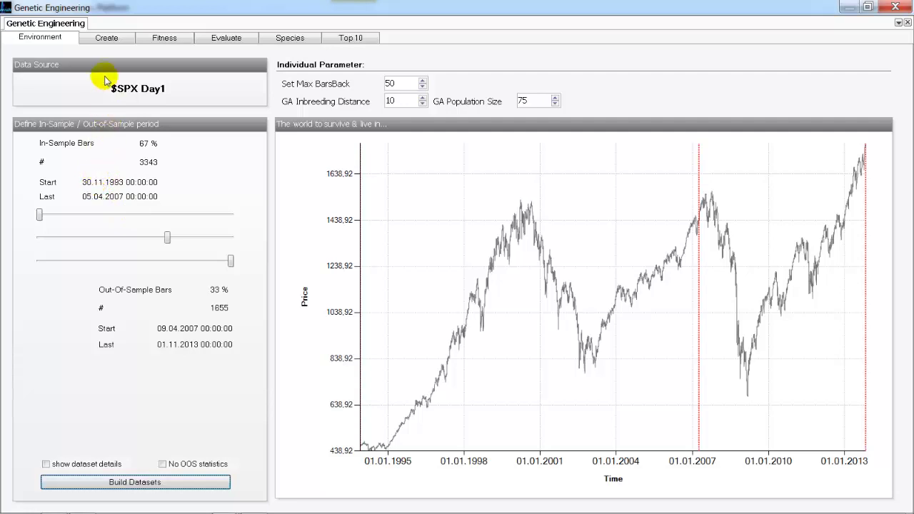
left_click(107, 38)
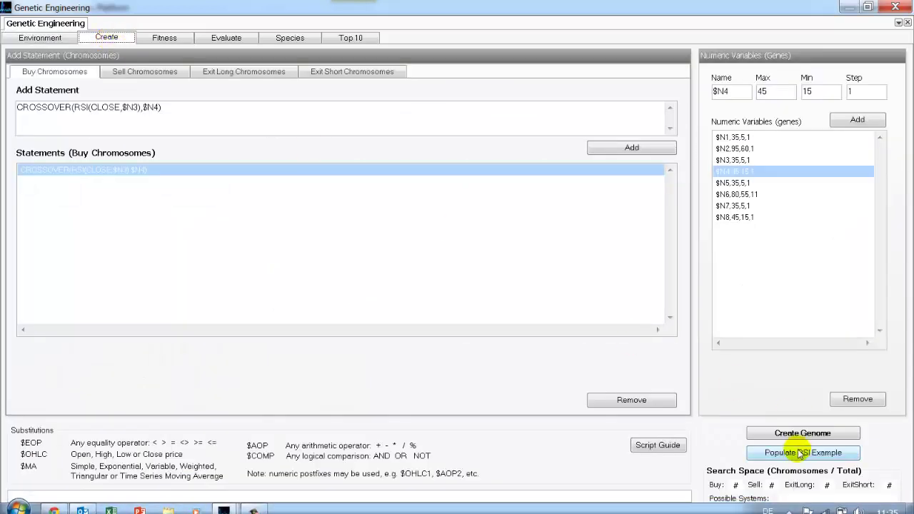
left_click(801, 436)
Step: Add stray text 'd sad sadsada' to line 12 of the fitness code and compile to inspect the errors
left_click(174, 37)
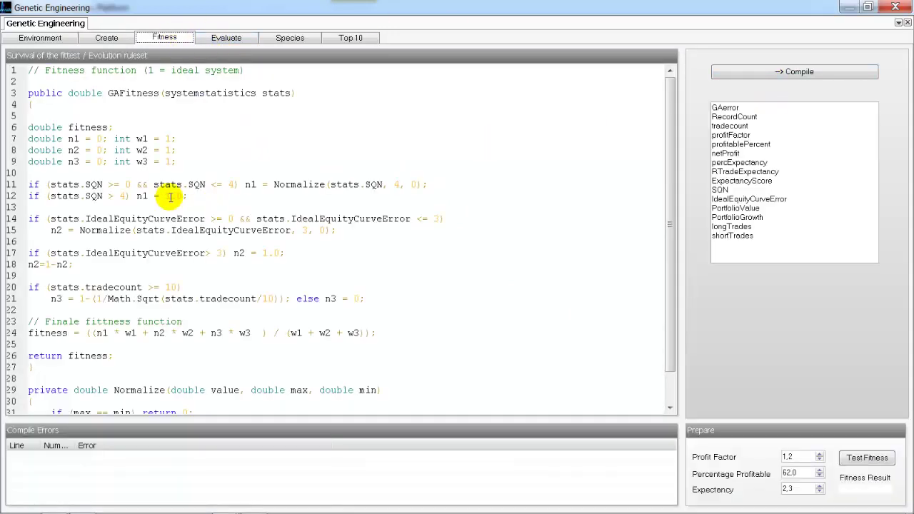
left_click(197, 199)
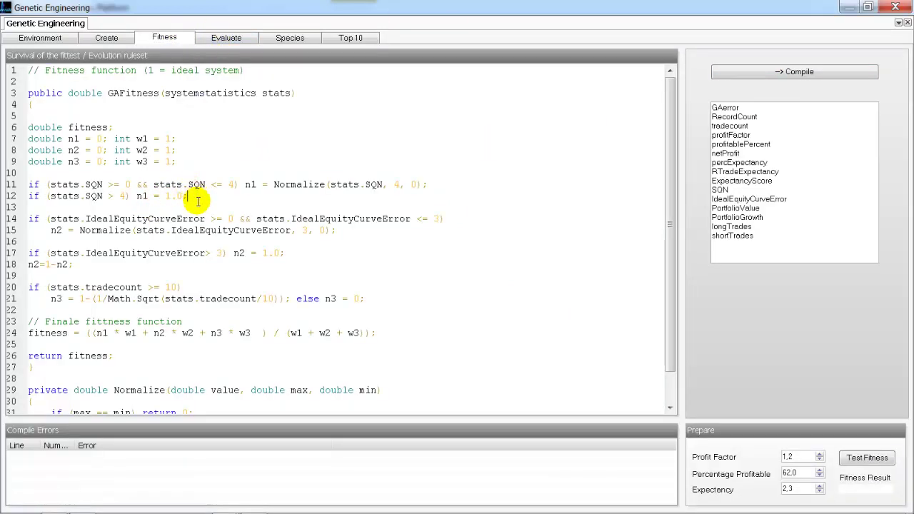
type("d sad sadsada")
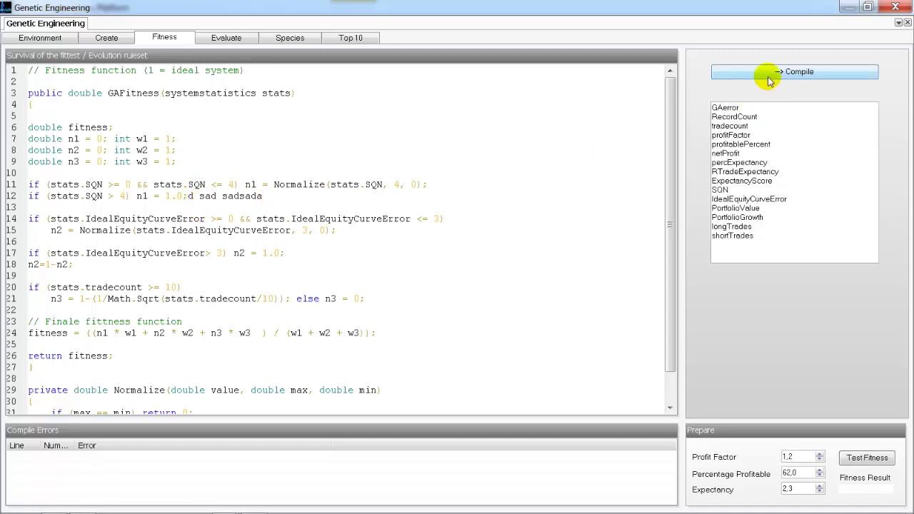
left_click(769, 75)
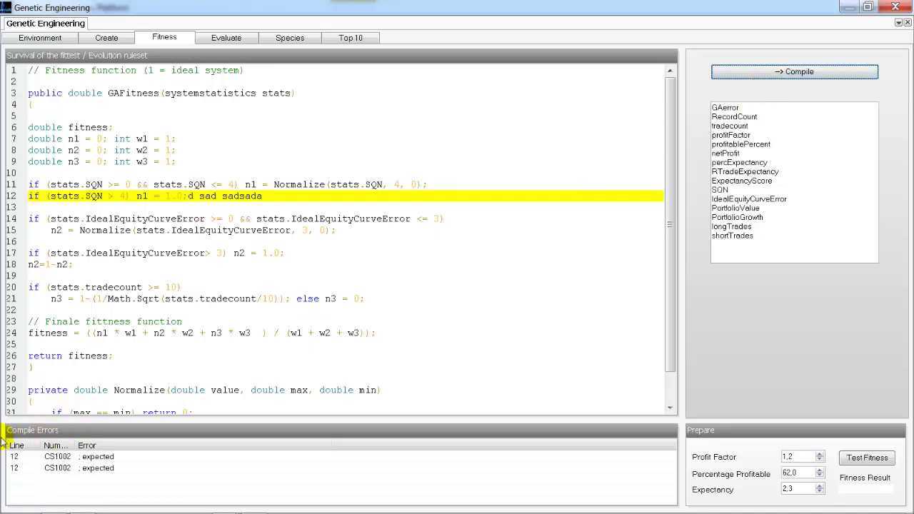
left_click(98, 468)
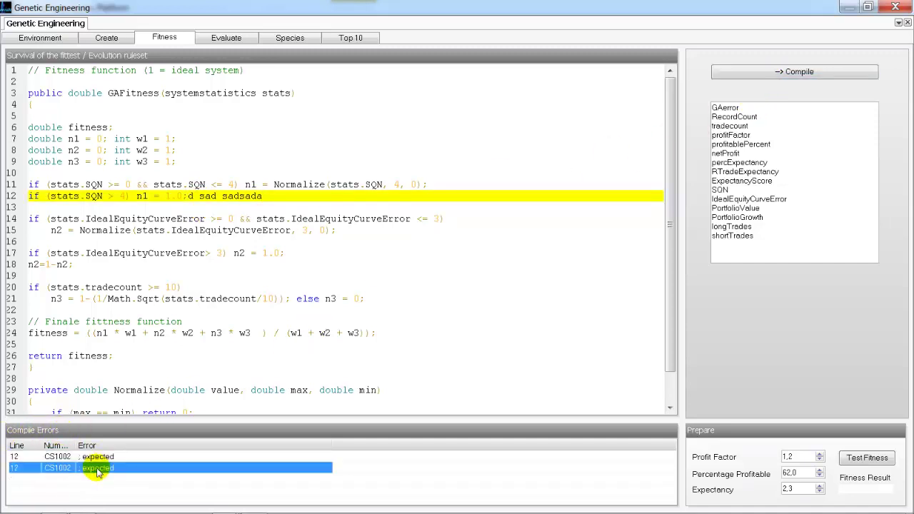
left_click(94, 456)
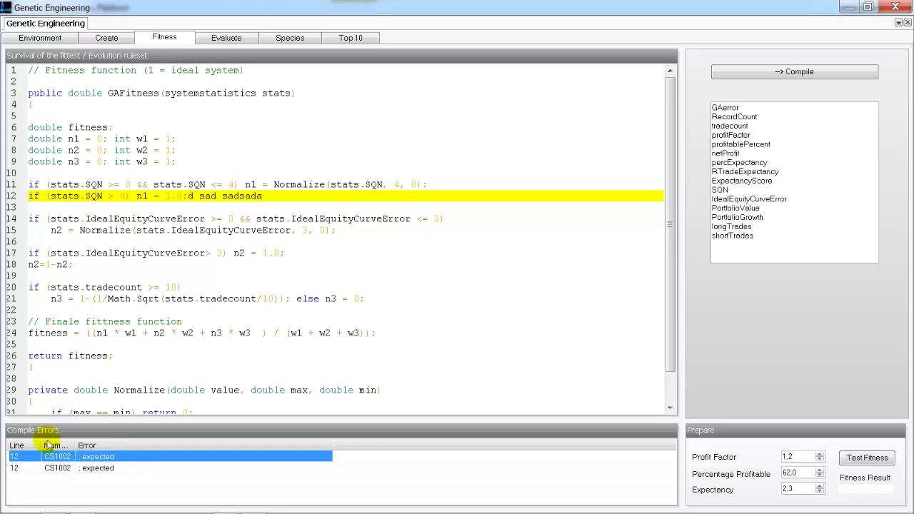
Step: Delete the stray text, recompile the fitness function cleanly and go to the Evaluate page
left_click(279, 201)
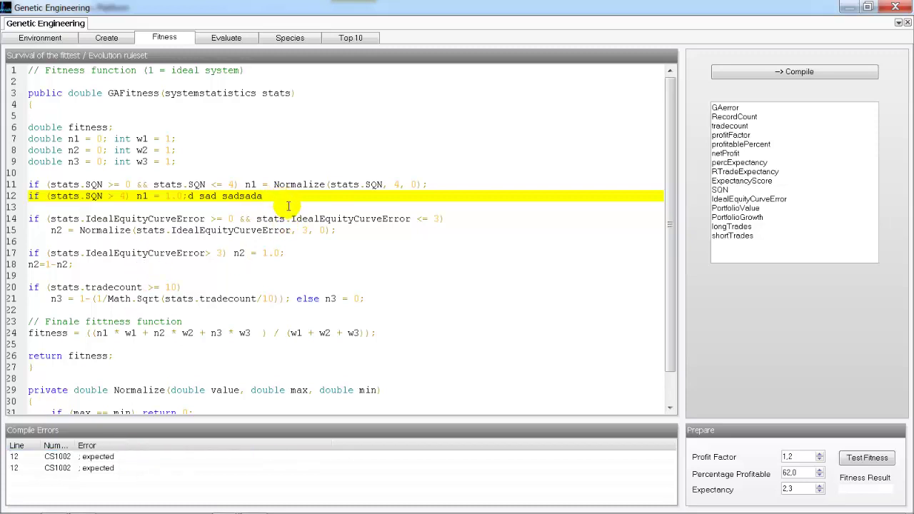
key("BackSpace")
key("BackSpace")
key("BackSpace")
key("BackSpace")
key("BackSpace")
key("BackSpace")
key("BackSpace")
key("BackSpace")
key("BackSpace")
key("BackSpace")
key("BackSpace")
key("BackSpace")
key("BackSpace")
left_click(748, 72)
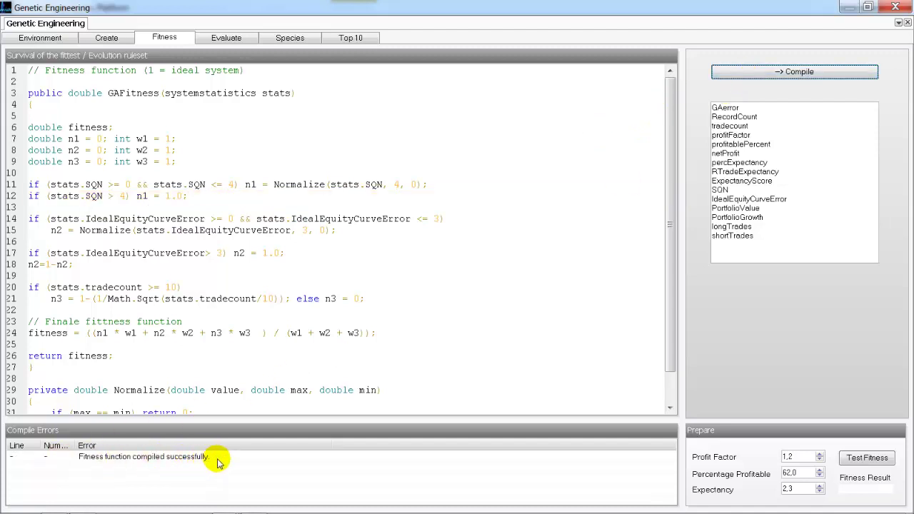
left_click(226, 38)
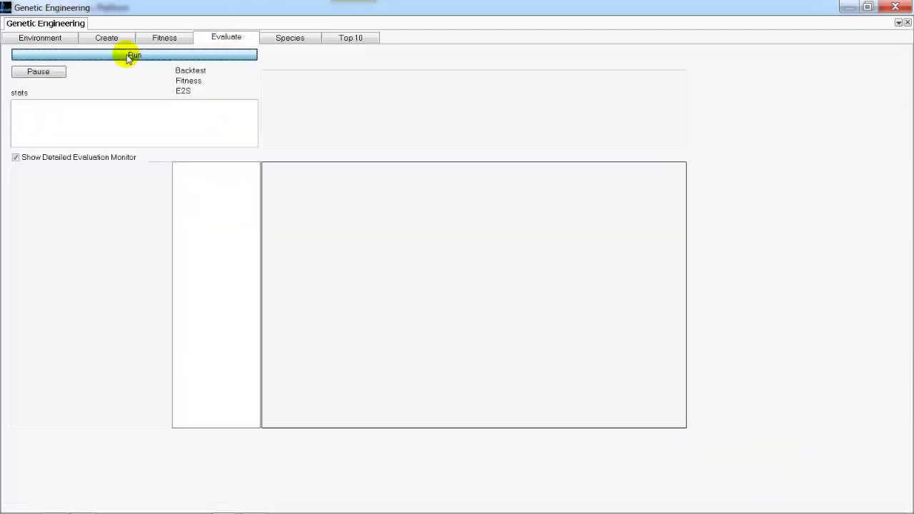
Step: Start the evolution run and switch to the Species table of fittest parents
left_click(129, 57)
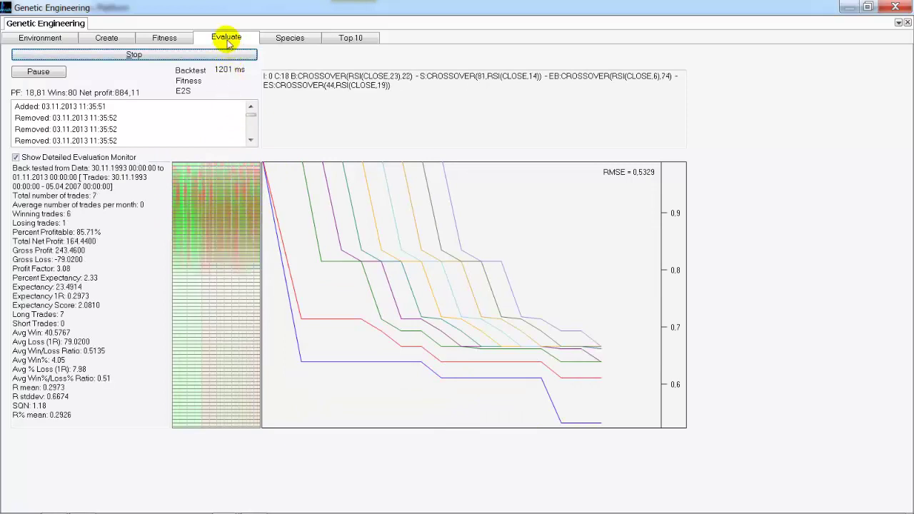
left_click(267, 41)
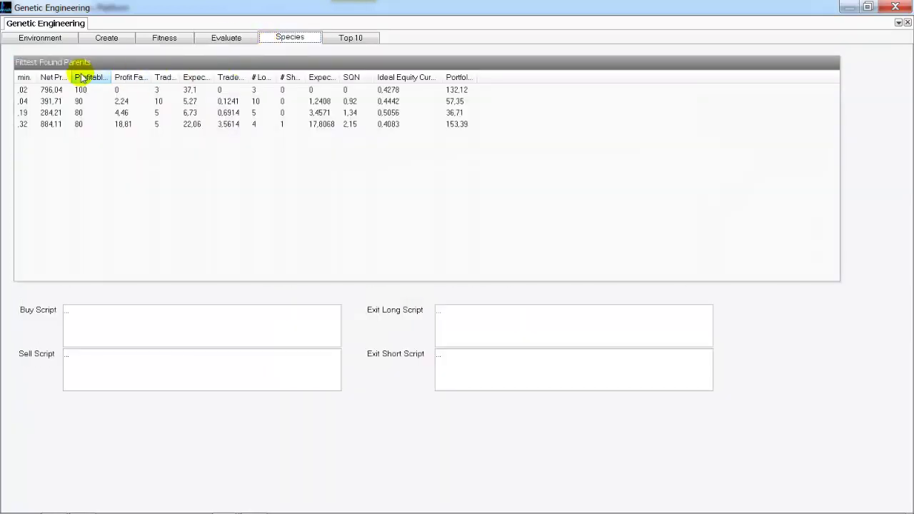
Step: Widen the Net Profit, Profitable %, Profit Factor, Trades and # Long columns, then go to Top 10
left_click_drag(73, 77, 47, 77)
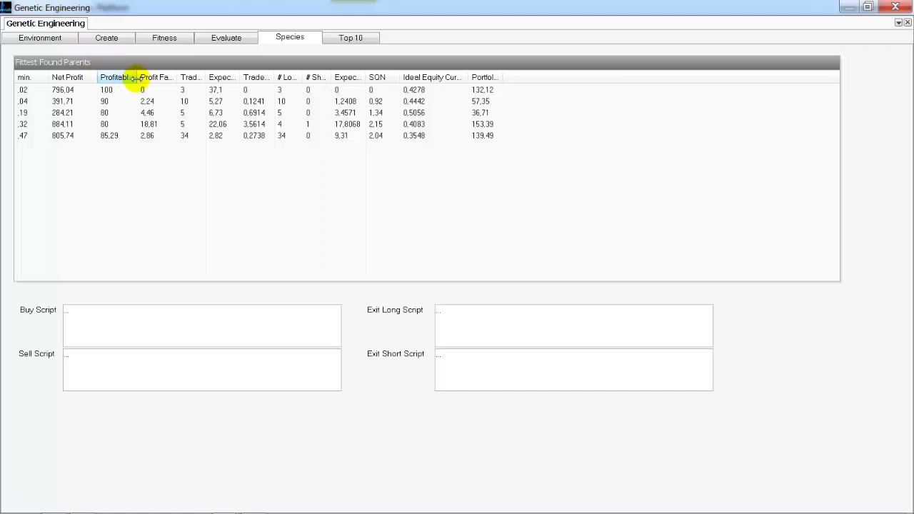
left_click_drag(137, 77, 164, 78)
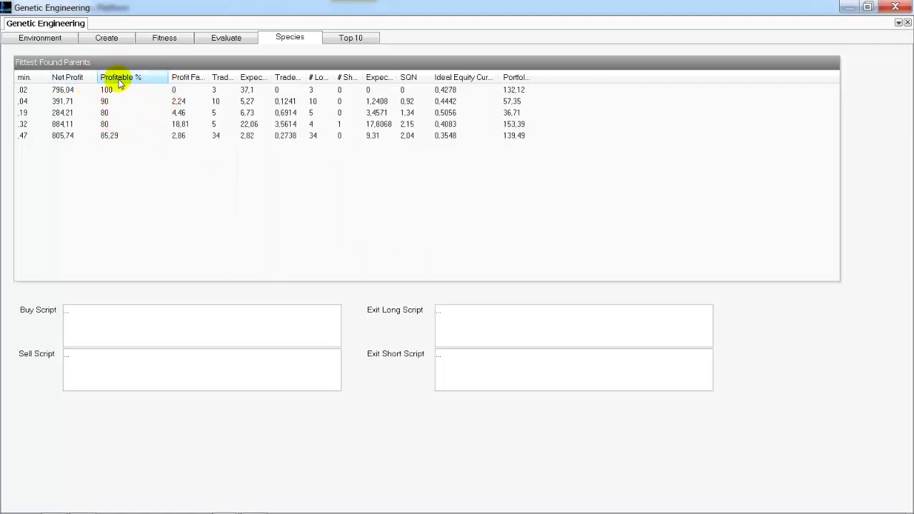
left_click_drag(209, 77, 258, 77)
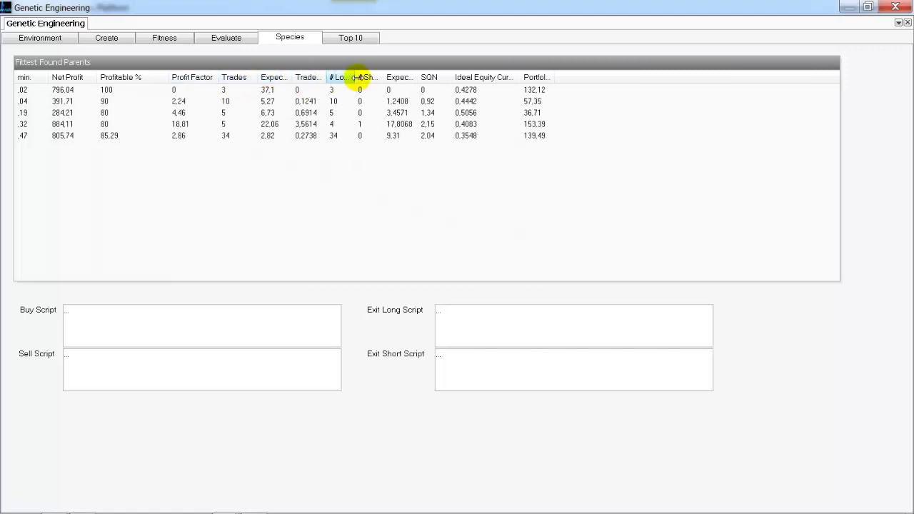
left_click_drag(356, 77, 424, 77)
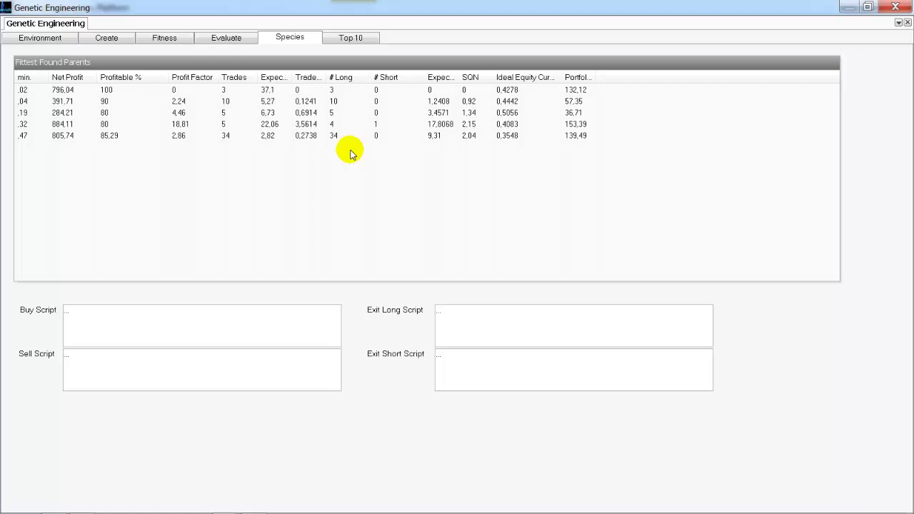
left_click(327, 37)
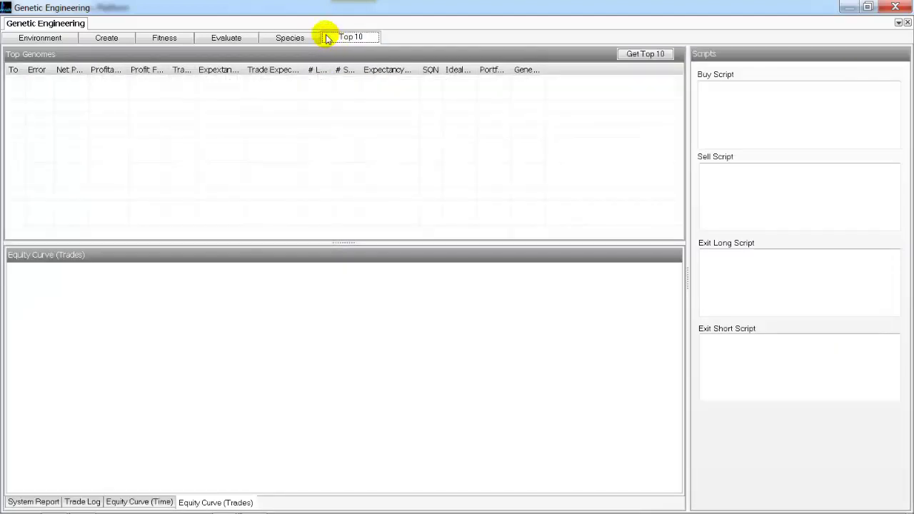
Step: Generate the Top 10 genomes, select the leader, and enlarge its Equity Curve (Trades) chart
left_click(628, 54)
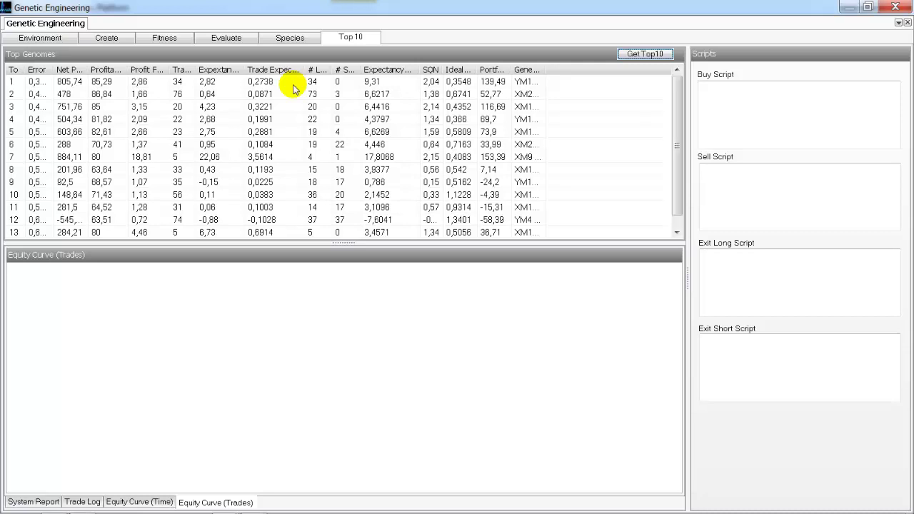
left_click(293, 82)
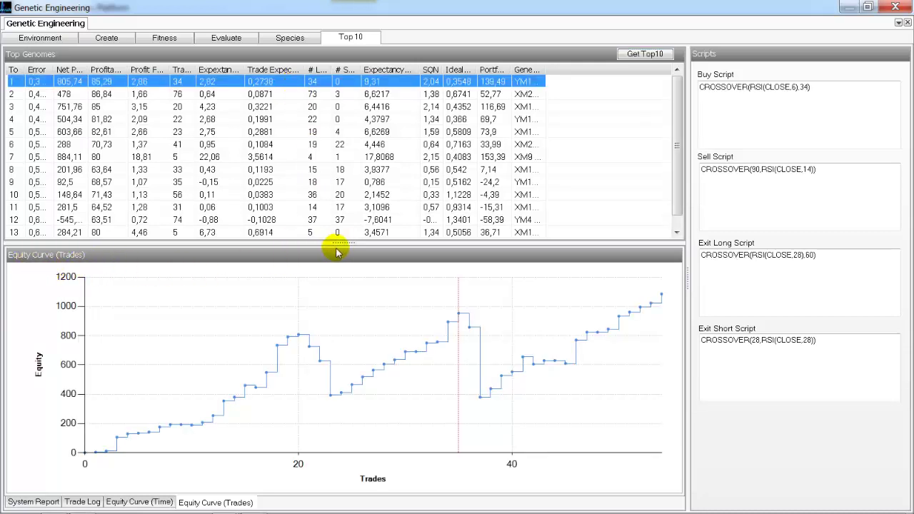
left_click_drag(343, 243, 356, 187)
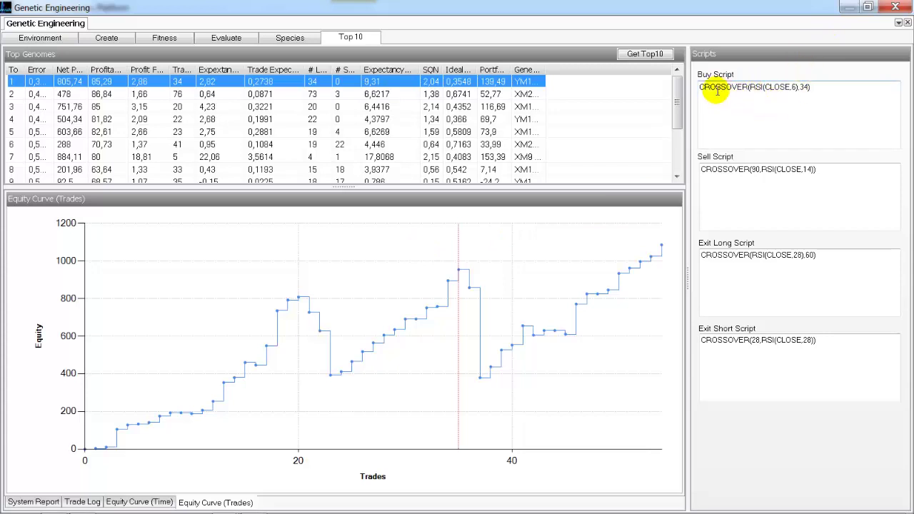
Step: Set the Buy Script's RSI crossover threshold to 34
left_click(793, 87)
double_click(794, 87)
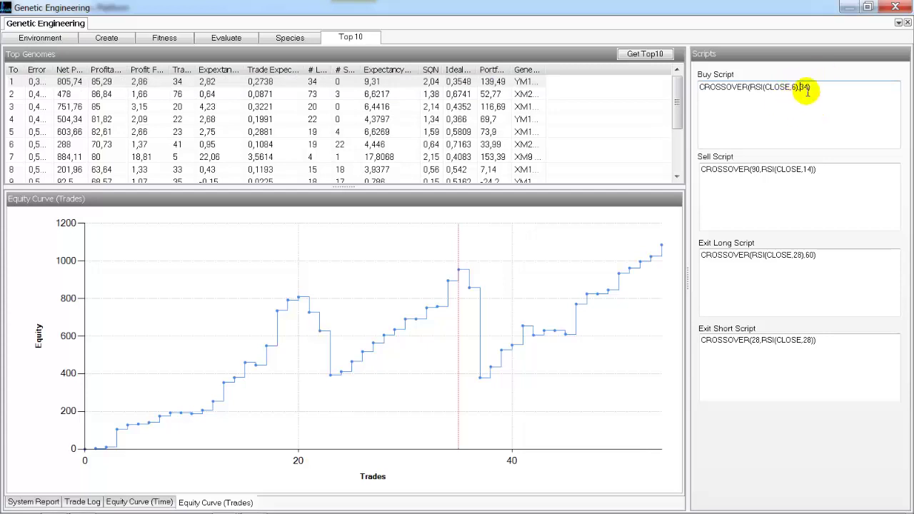
type("34")
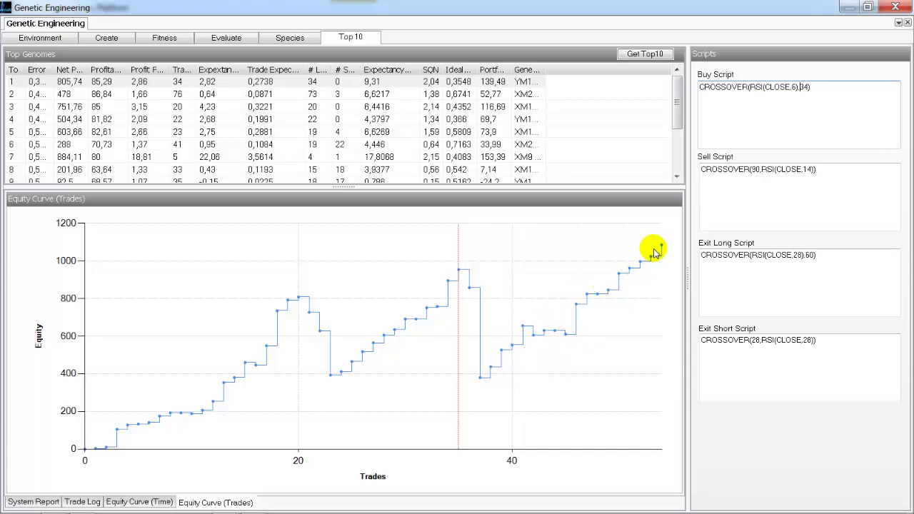
Step: Compare genomes 1–3 on Equity Curve (Time), then open genome 1's System Report
left_click(139, 501)
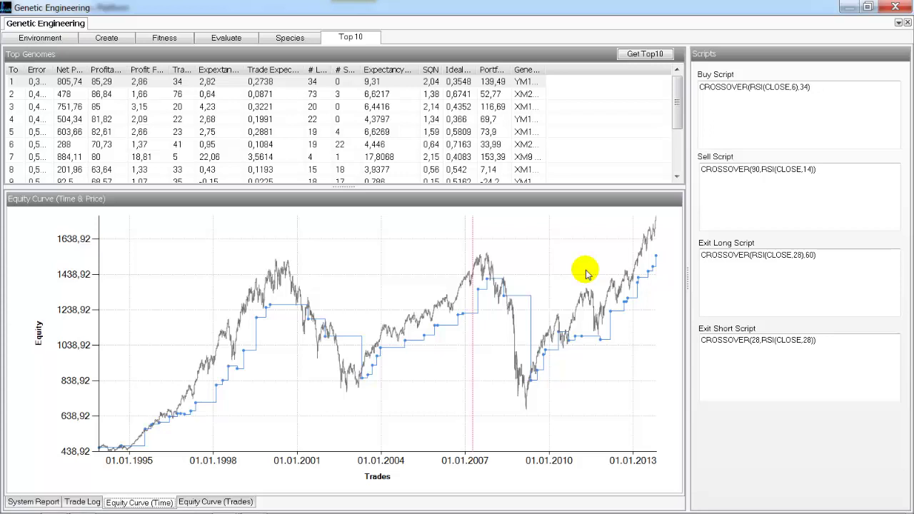
left_click(167, 93)
left_click(168, 107)
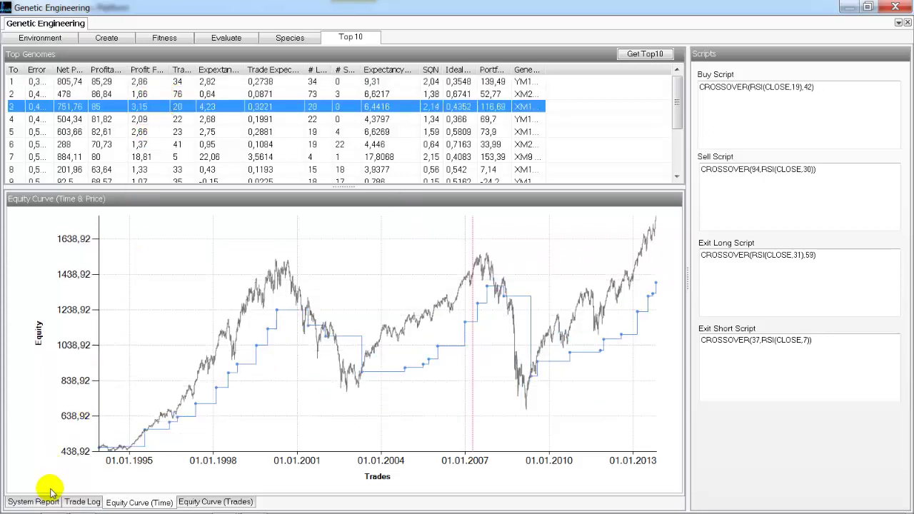
left_click(137, 81)
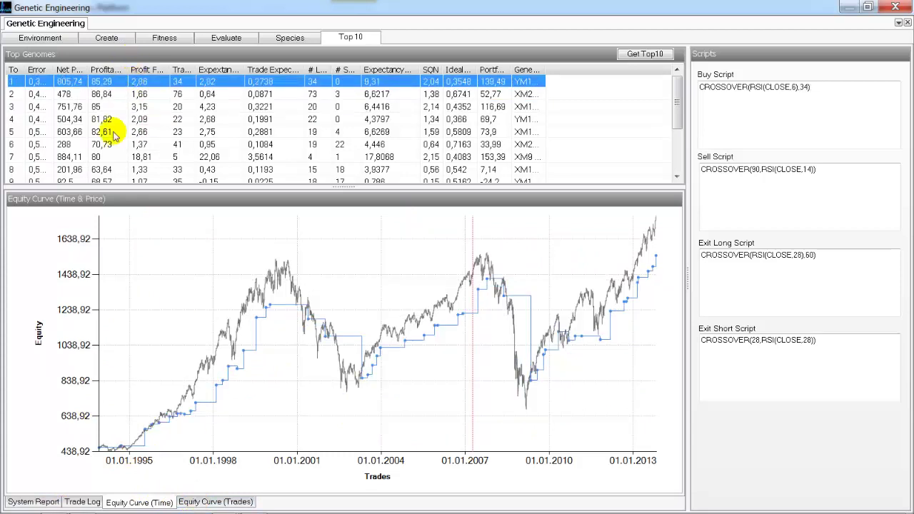
left_click(33, 502)
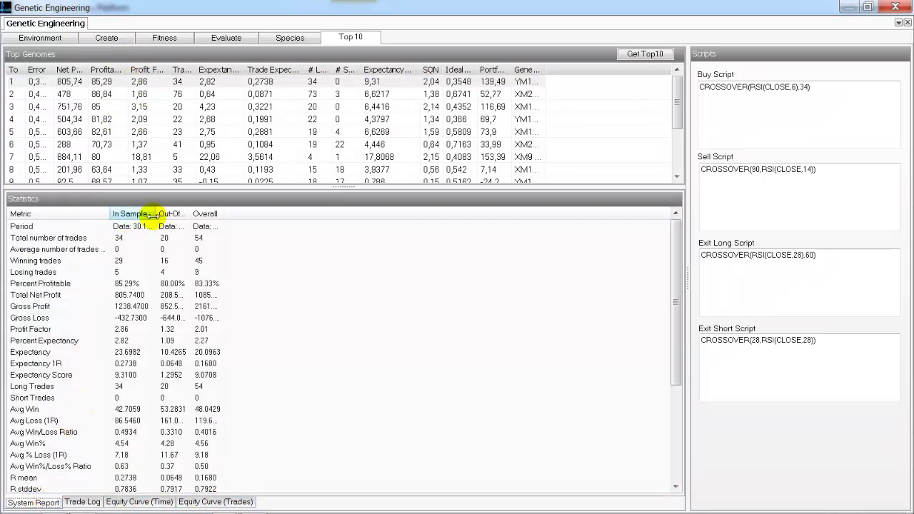
Step: Widen the In Sample column, check the Period and Average number of trades statistics, then view the Trade Log
left_click_drag(155, 213, 343, 212)
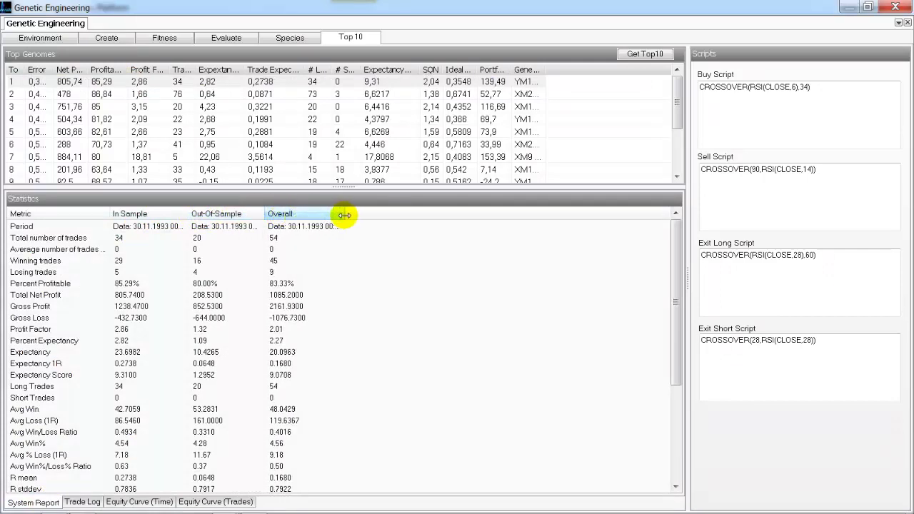
left_click(53, 227)
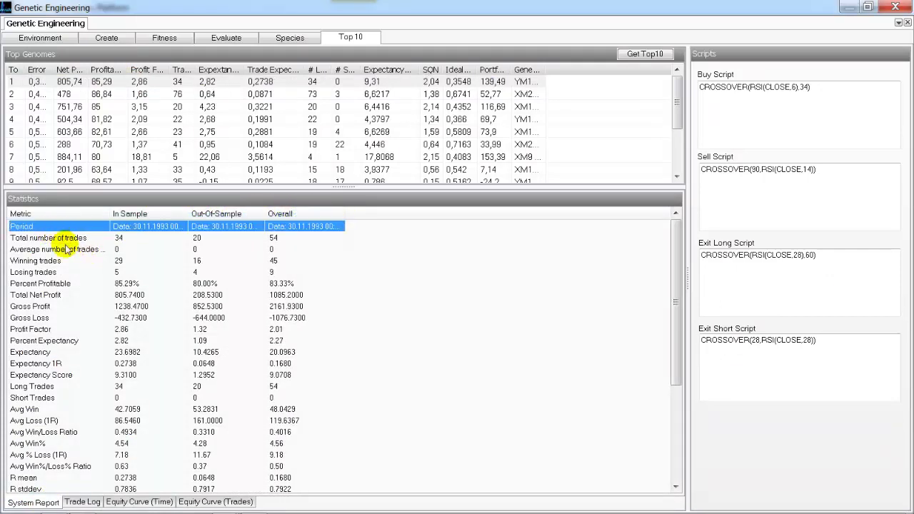
left_click(70, 248)
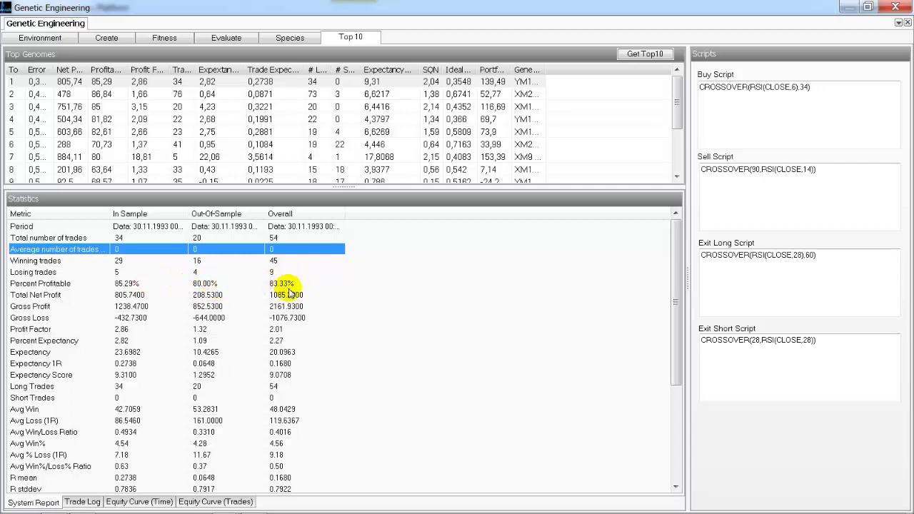
left_click_drag(677, 250, 699, 240)
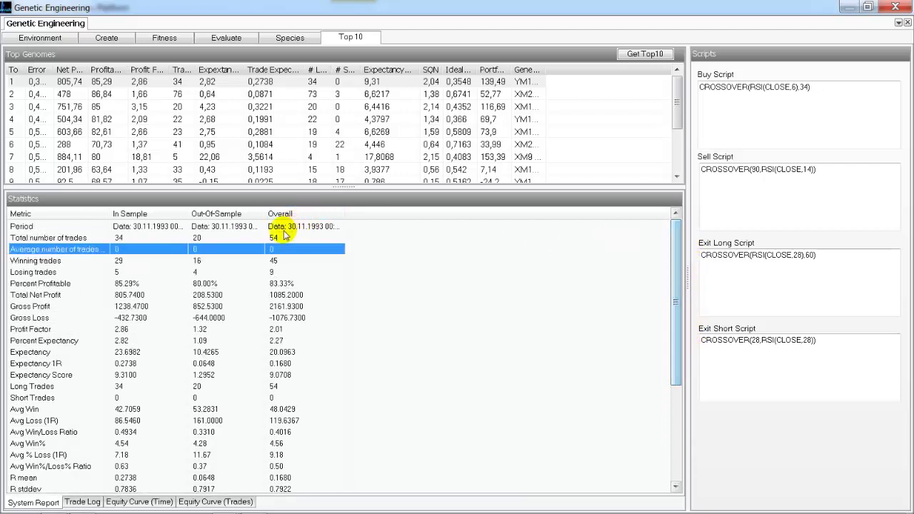
left_click(83, 502)
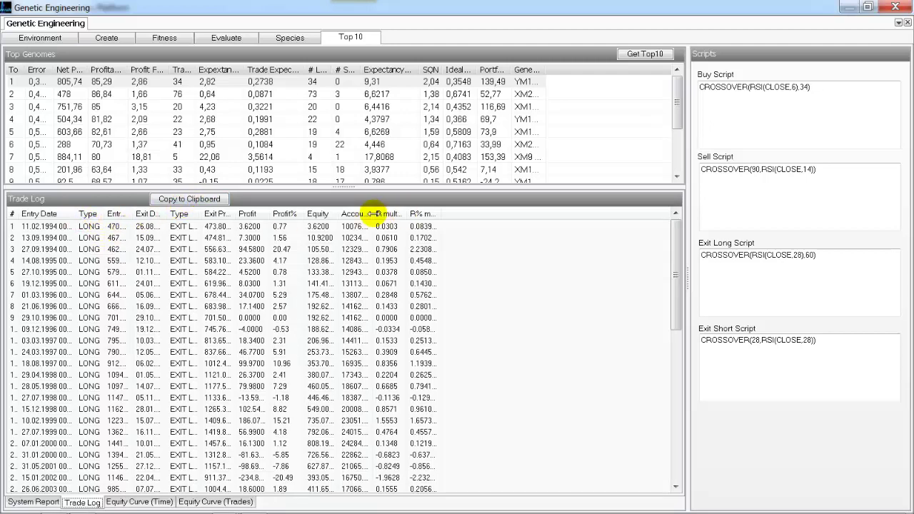
Step: Widen the trade log's Account Equity, R mult and R% m columns to show full values
left_click_drag(370, 214, 408, 215)
double_click(409, 214)
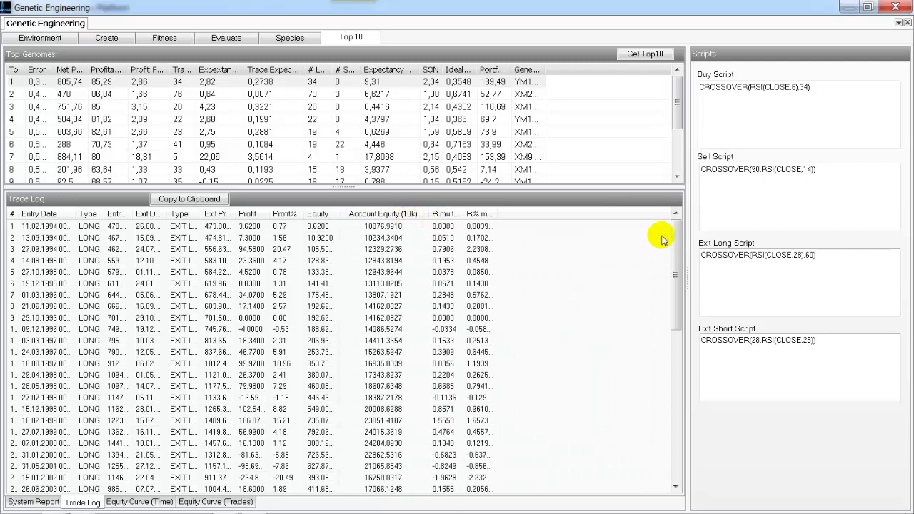
left_click_drag(675, 228, 403, 210)
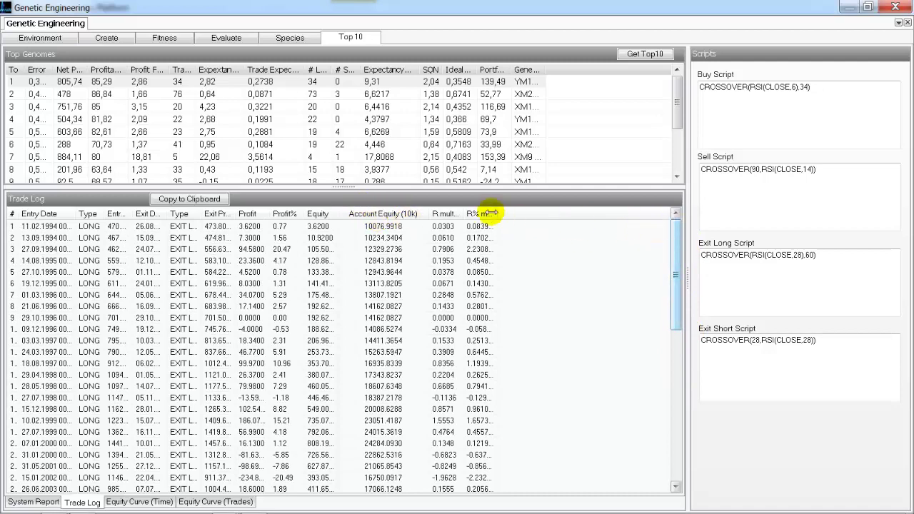
double_click(464, 214)
left_click_drag(505, 215, 544, 216)
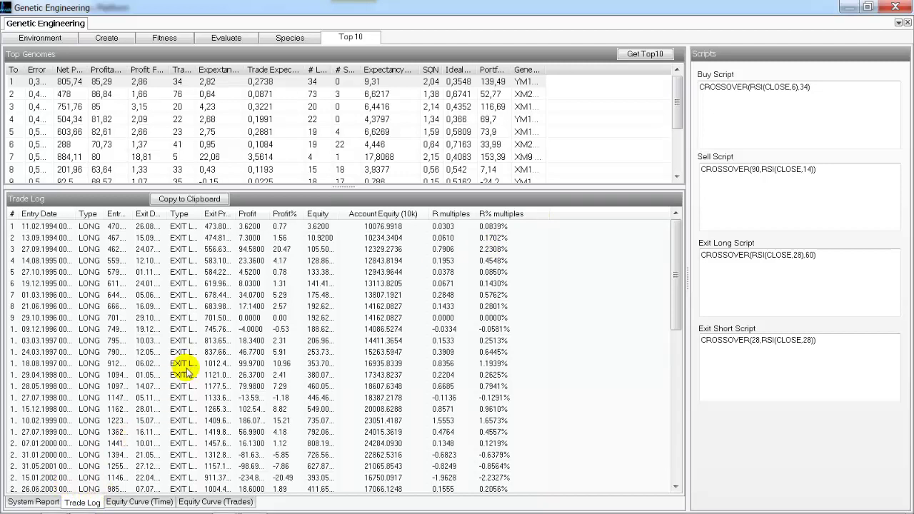
Step: Compare the first and second top genomes' trades, then return to the Evaluate monitor
left_click(285, 81)
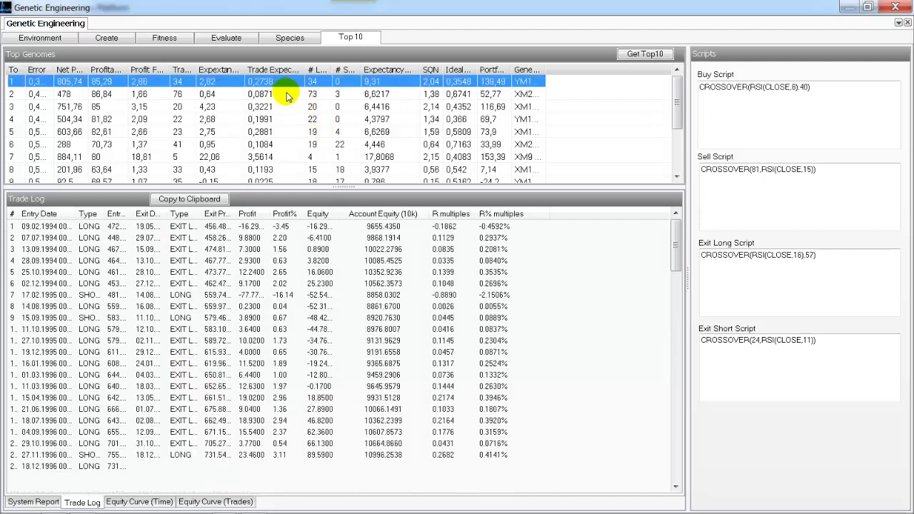
left_click(286, 96)
left_click(255, 81)
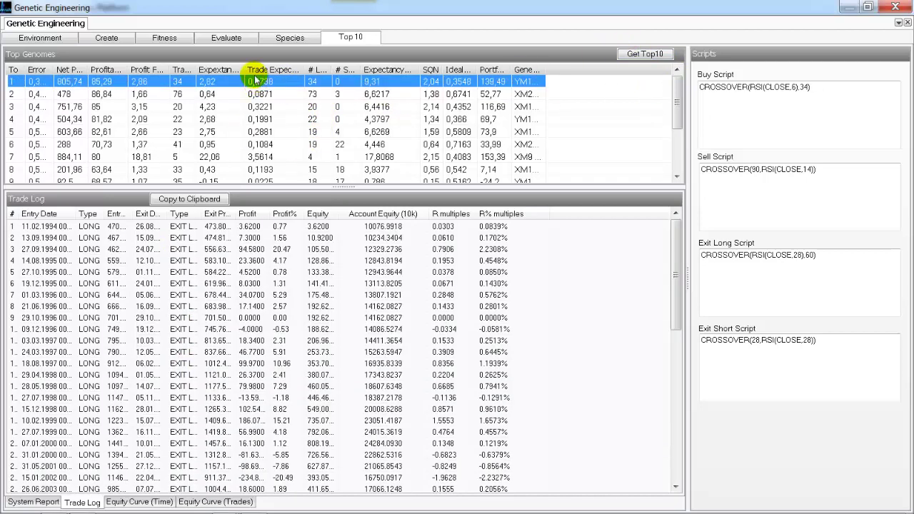
left_click(229, 36)
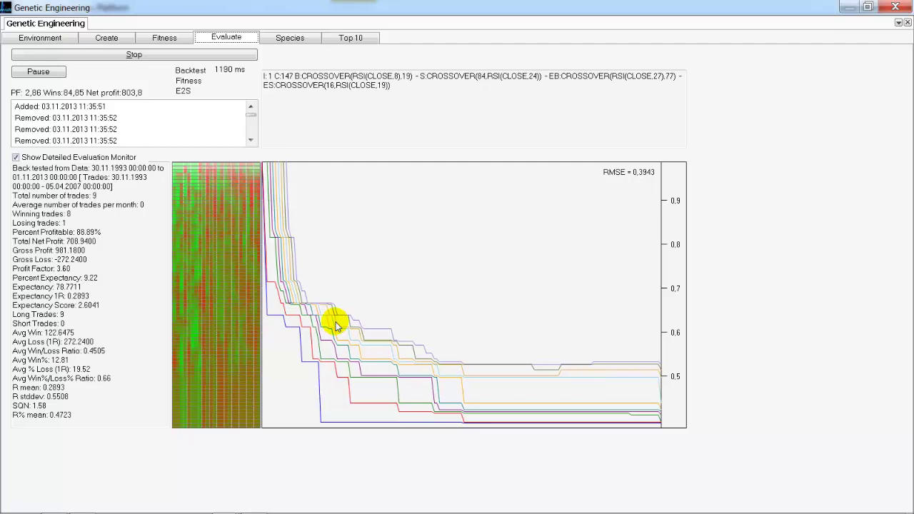
Step: Browse the Top 10, Species and Evaluate pages of the running evolution
left_click(351, 36)
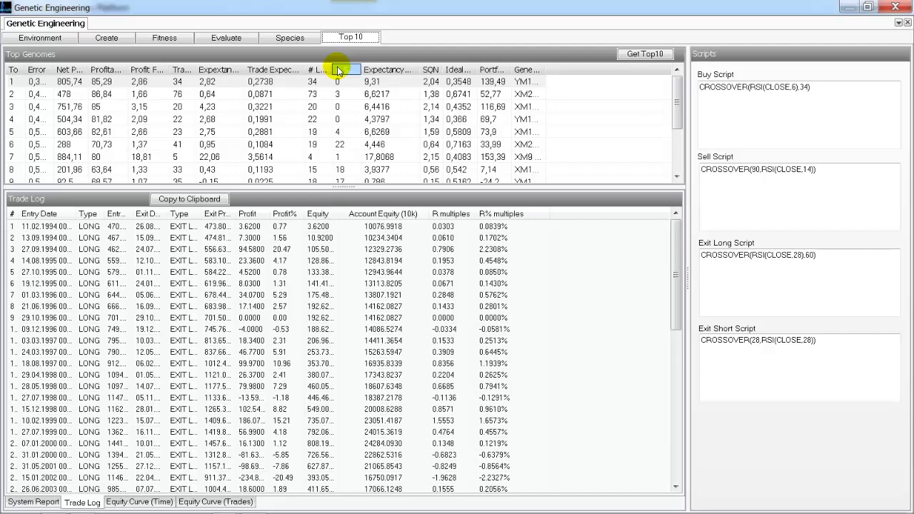
left_click(296, 42)
left_click(235, 43)
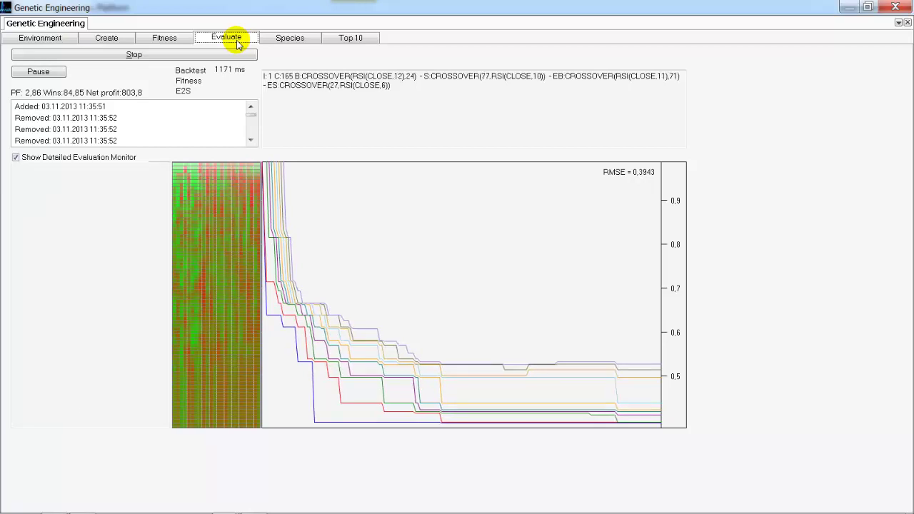
Step: Return to Top 10, restore the Genetic Engineering window, and move it over the $SPX chart
left_click(348, 38)
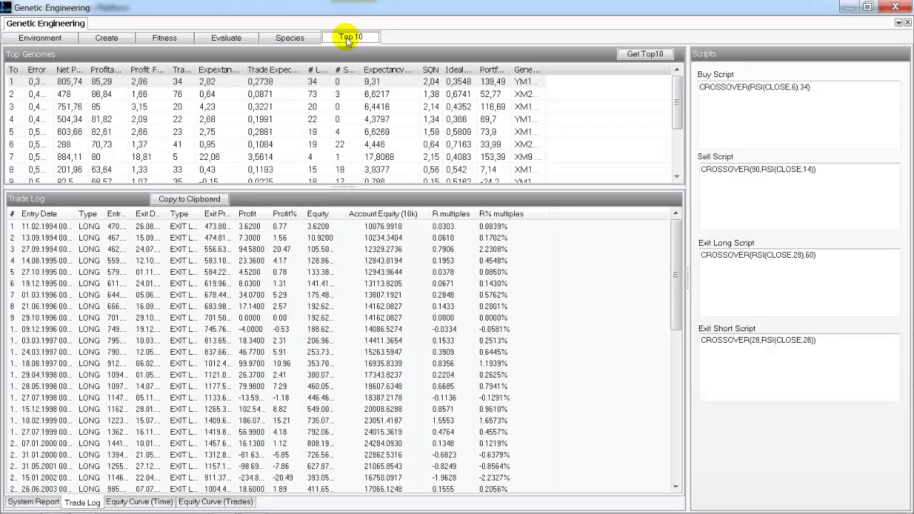
left_click(867, 7)
left_click_drag(502, 114, 569, 85)
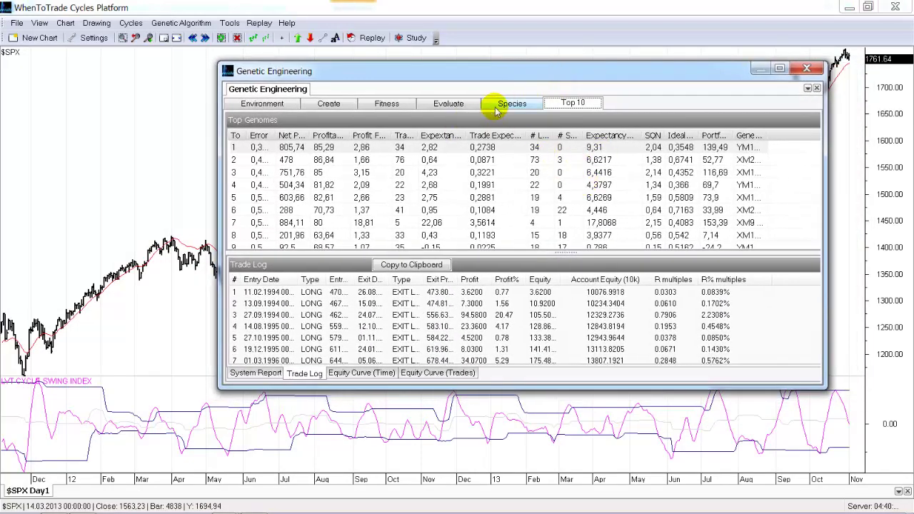
Step: Hide the Genetic Engineering window and overlay a 14-period red Welles Wilder Smoothing on the price panel
left_click_drag(485, 72, 449, 75)
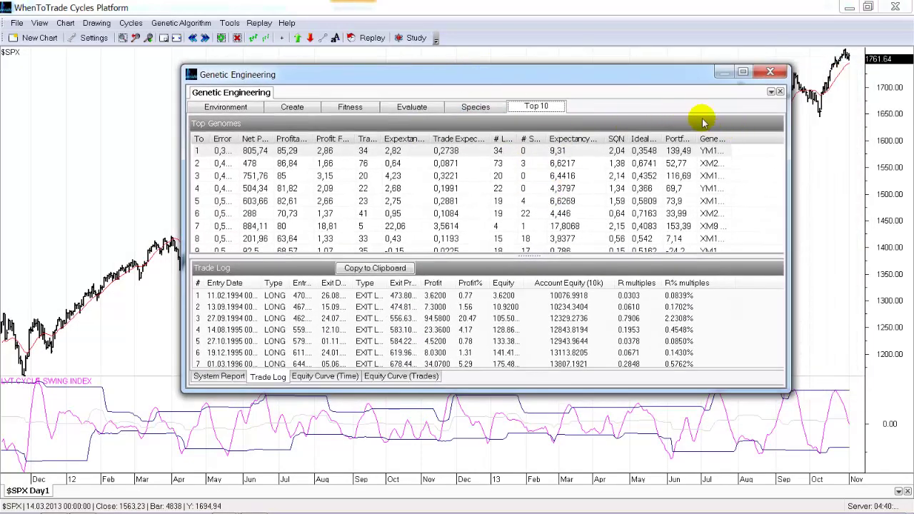
left_click(722, 72)
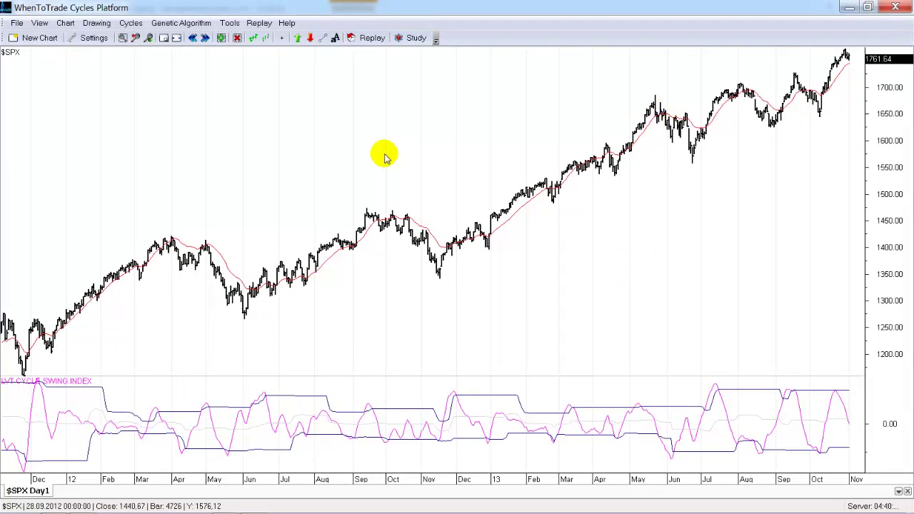
left_click(415, 39)
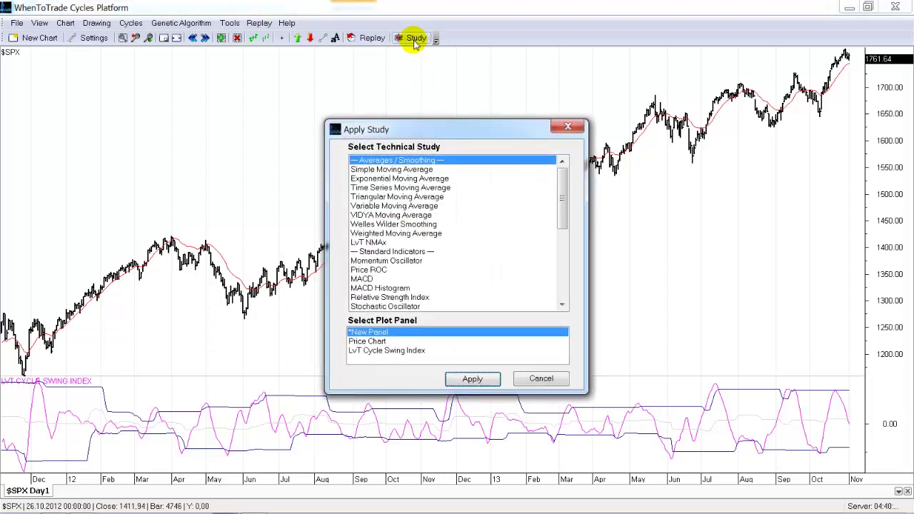
left_click(440, 226)
left_click(471, 377)
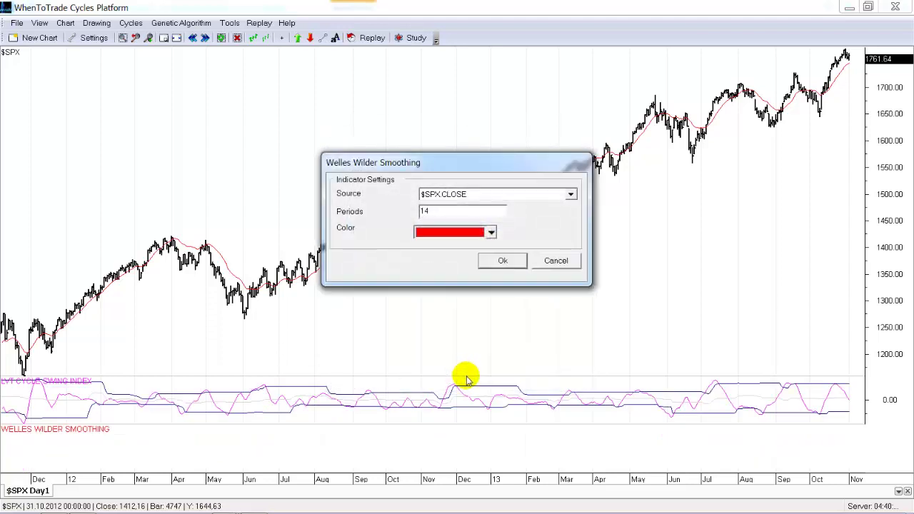
left_click(499, 262)
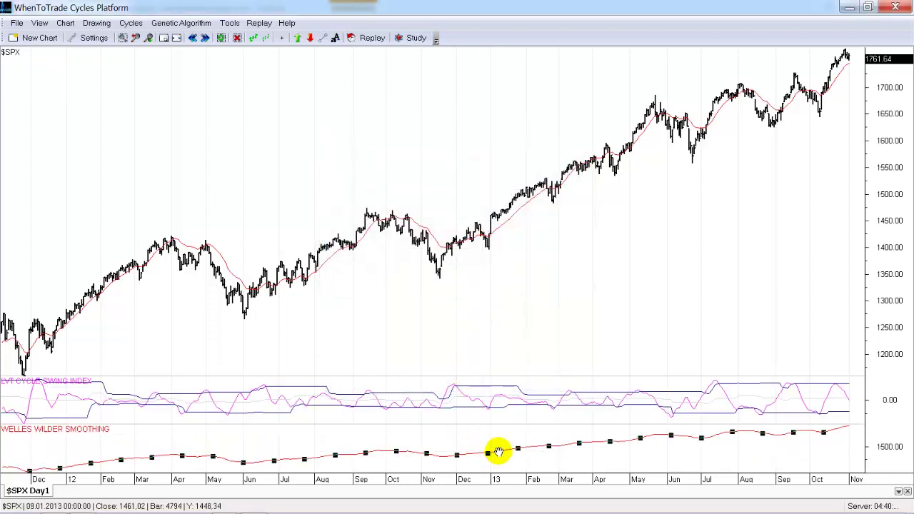
left_click_drag(535, 302, 545, 274)
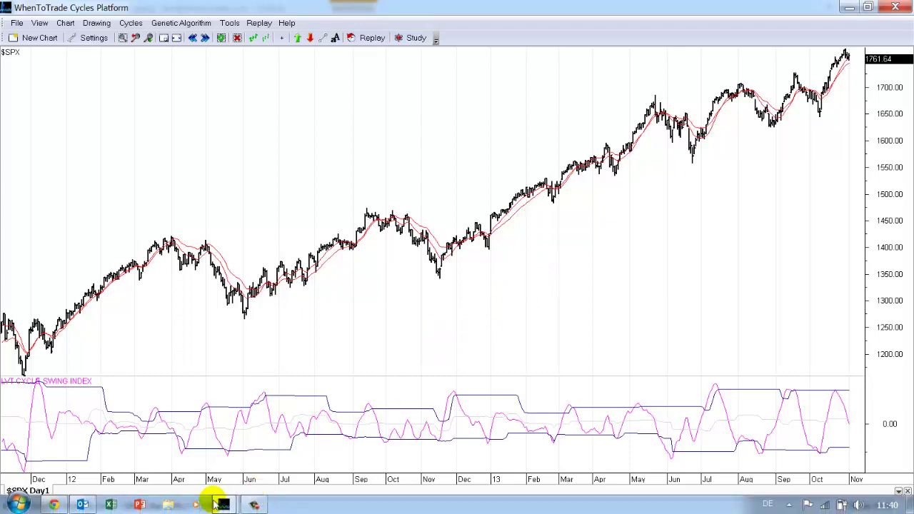
Step: Bring the Genetic Engineering window back full screen on its Species page
mouse_move(224, 506)
left_click(257, 438)
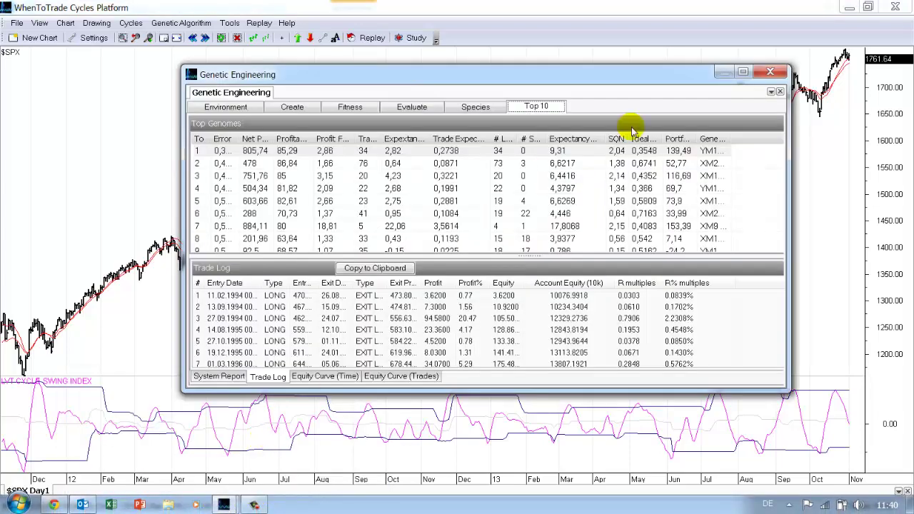
left_click(764, 75)
left_click(291, 37)
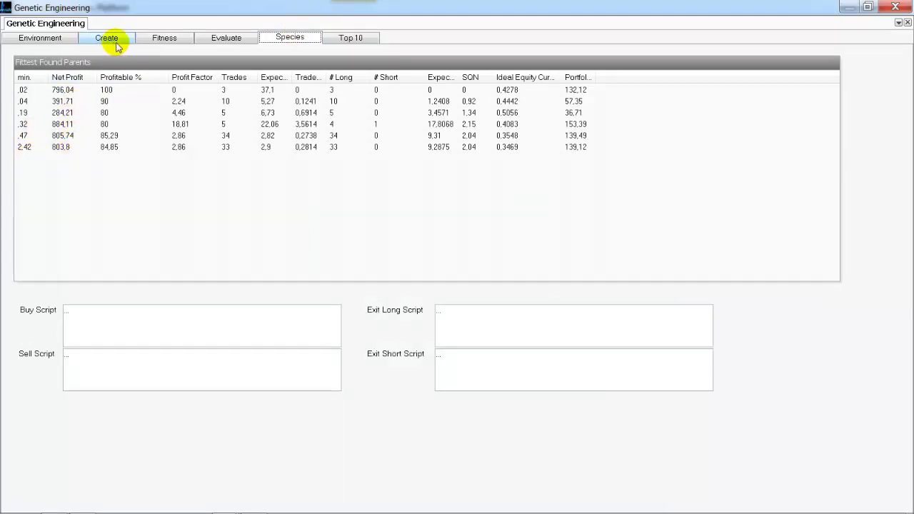
Step: Review the Fitness code and Top 10 list, then restore the window and open Tools
left_click(175, 44)
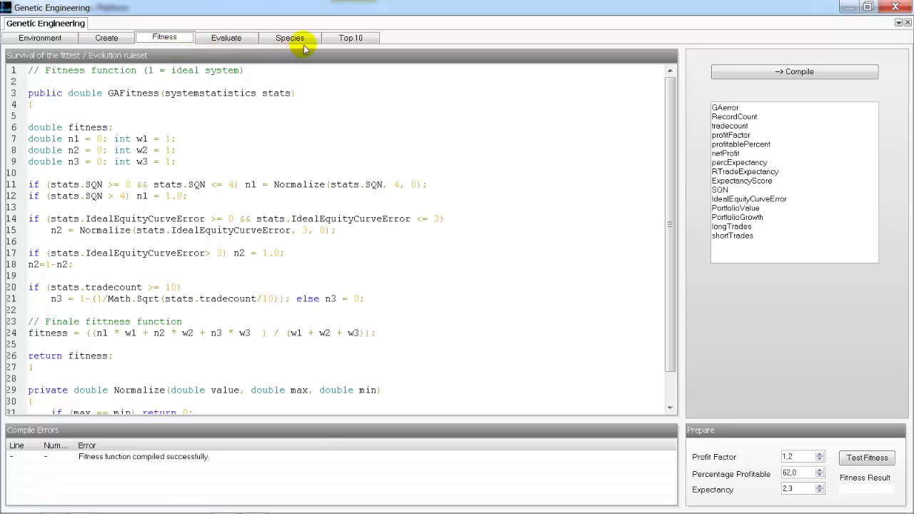
left_click(349, 39)
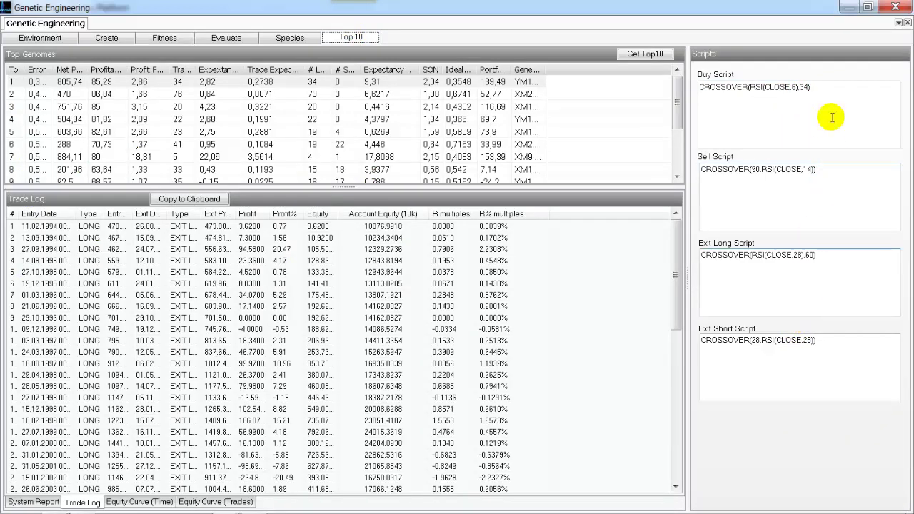
left_click(867, 7)
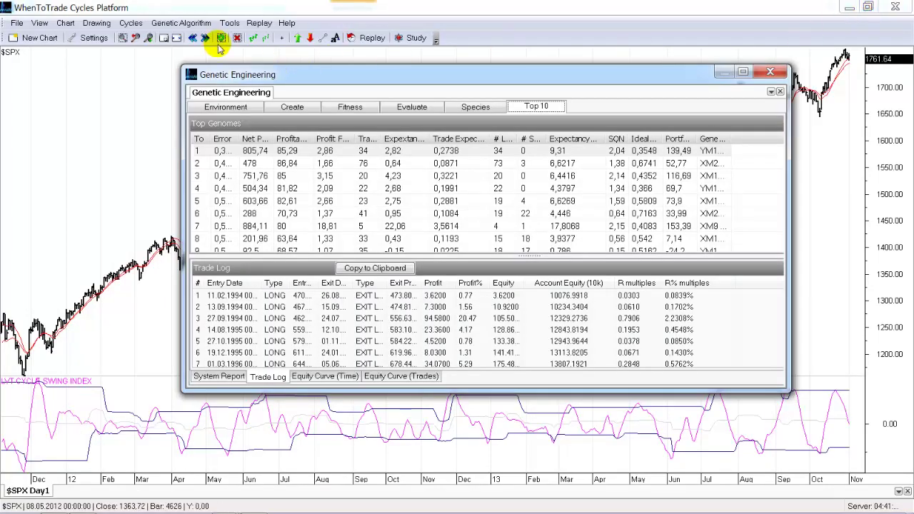
left_click(230, 24)
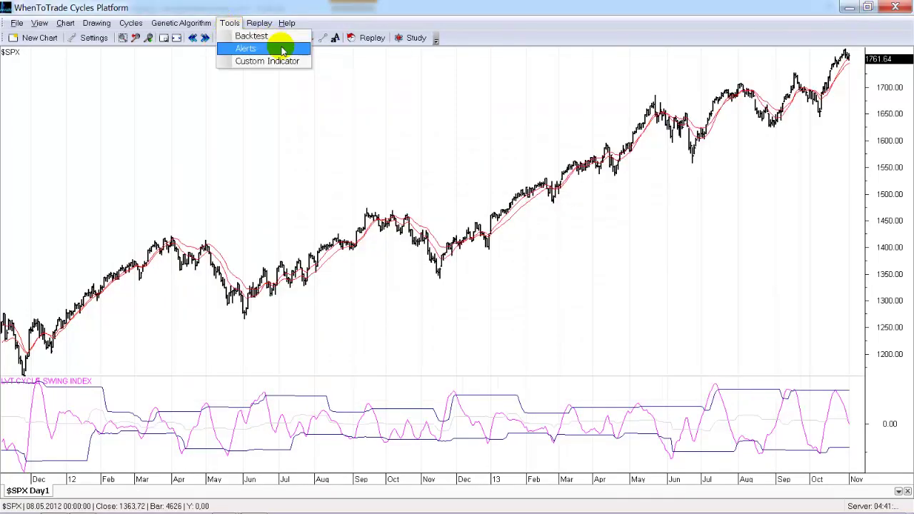